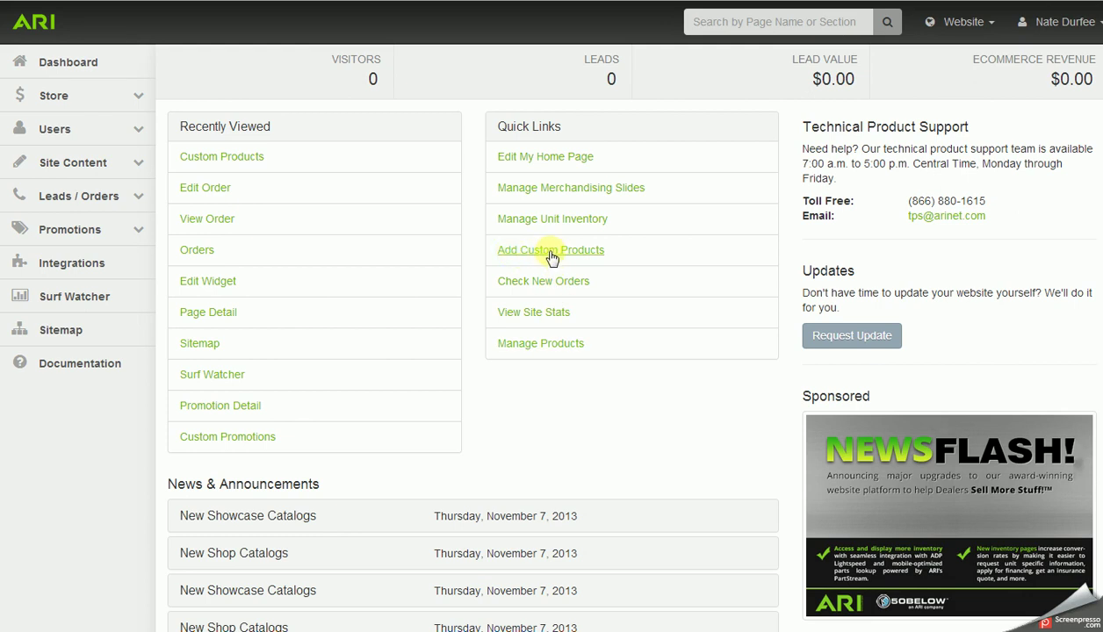
# Create a new custom catalog titled "Accessories and Apparel" and set its industry to Power Sports.
pyautogui.click(551, 254)
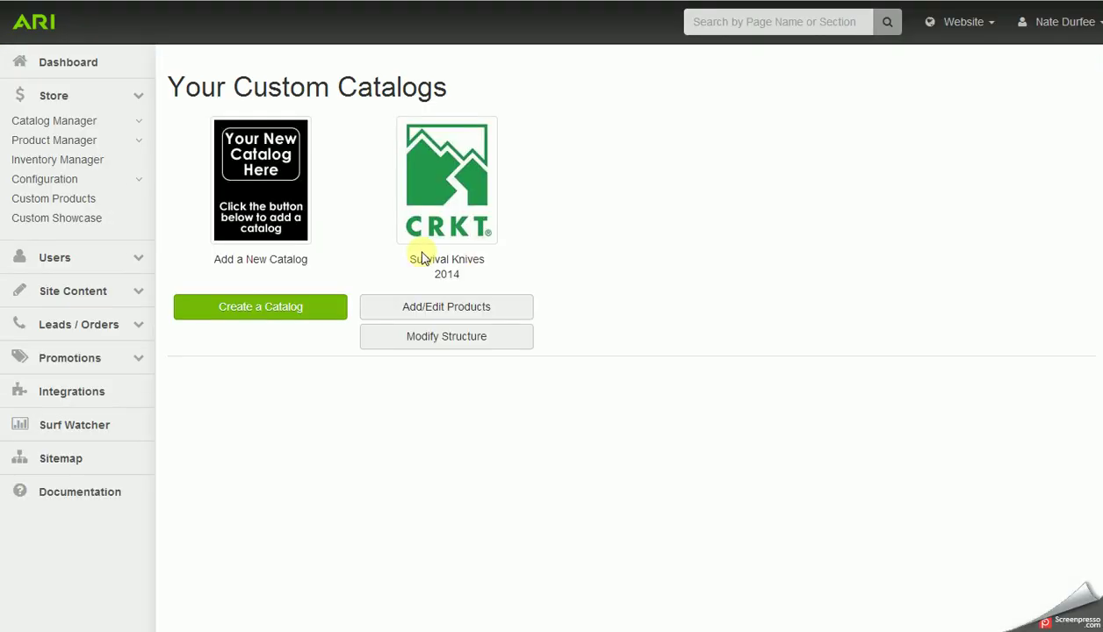
pyautogui.click(268, 314)
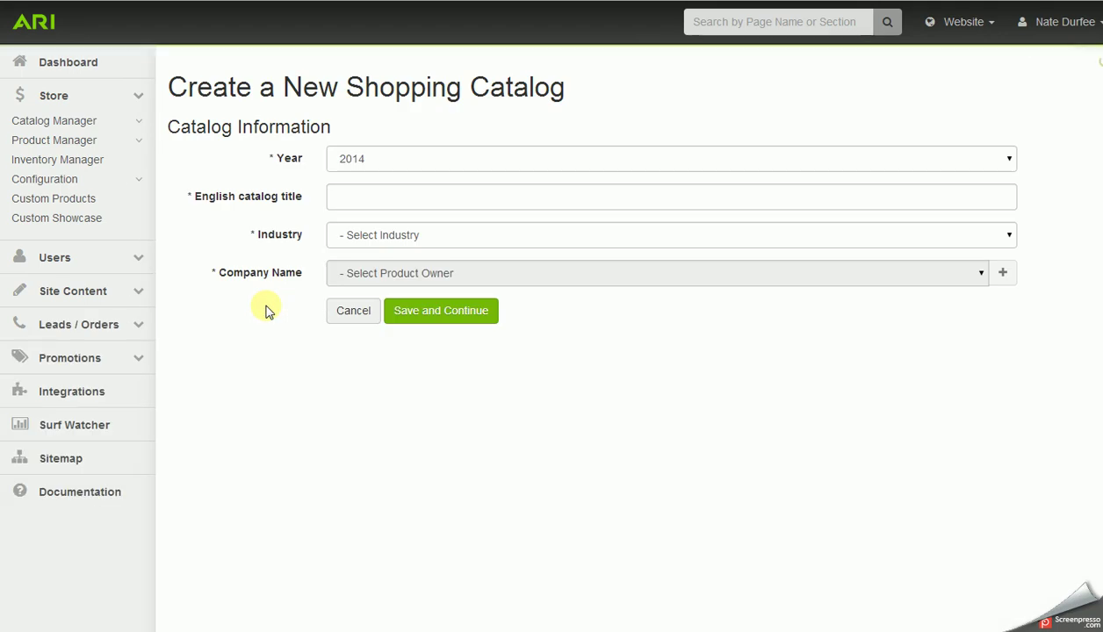
pyautogui.click(367, 197)
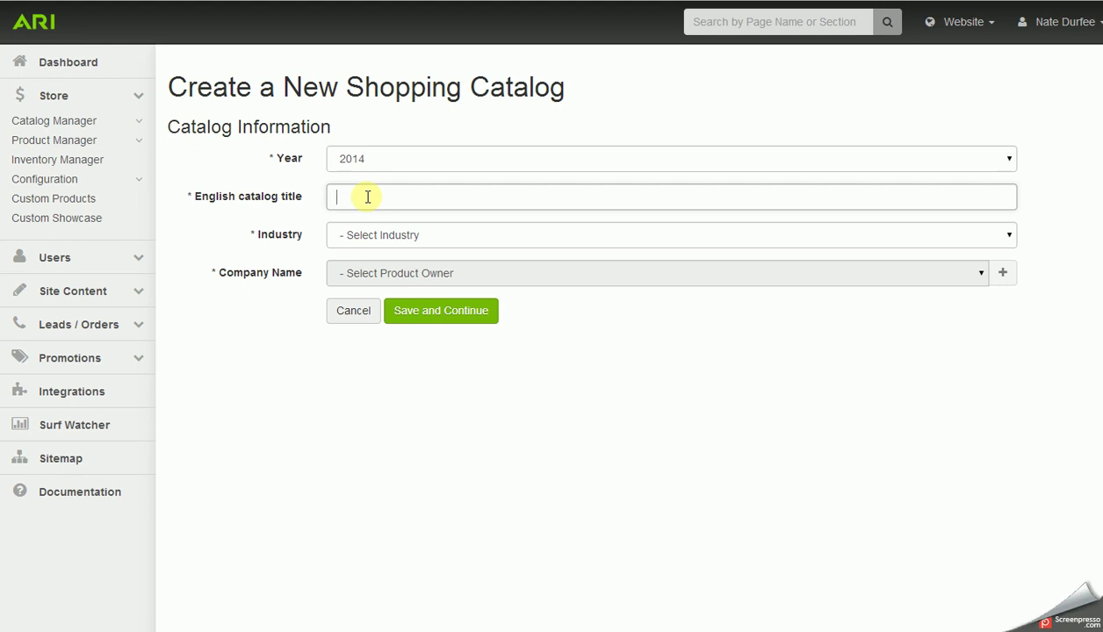
pyautogui.write('Ac')
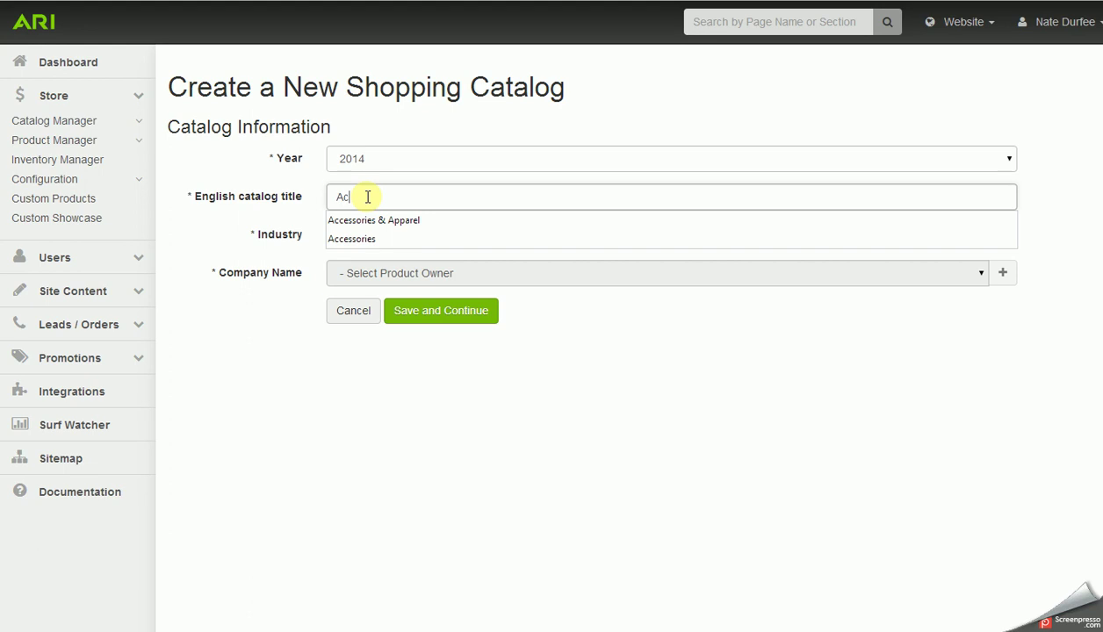
pyautogui.write('cessories ')
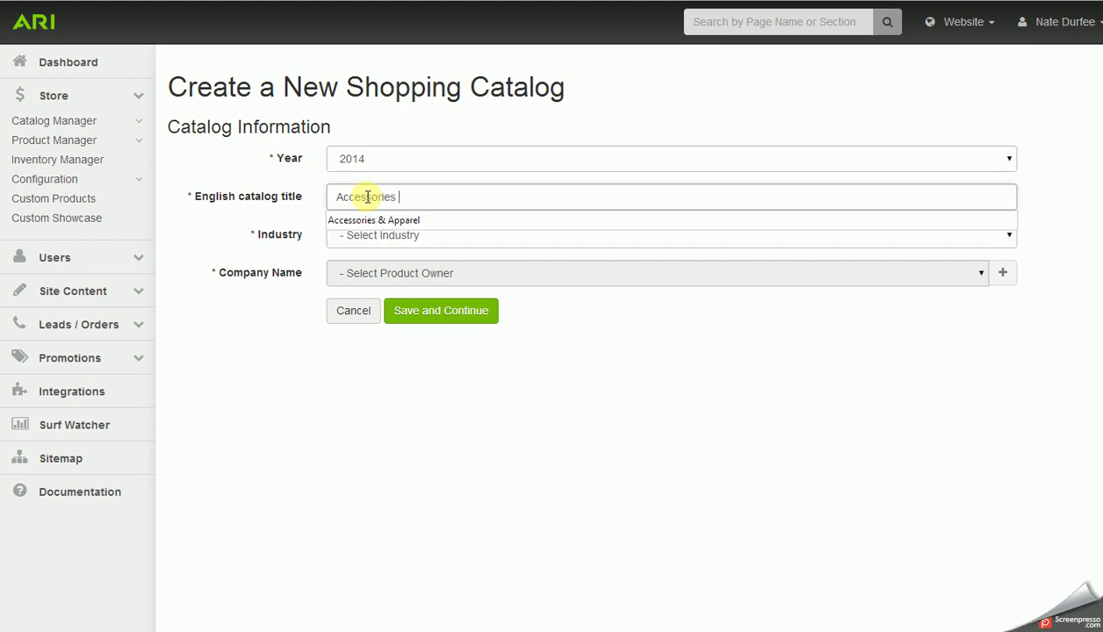
pyautogui.write('and Apparel')
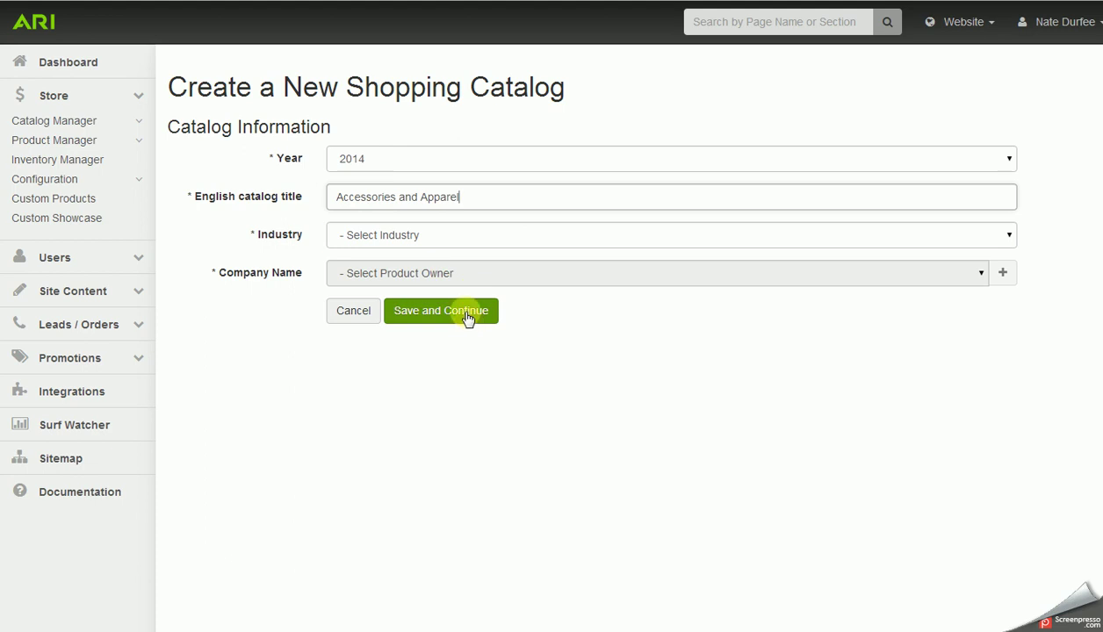
pyautogui.click(1009, 239)
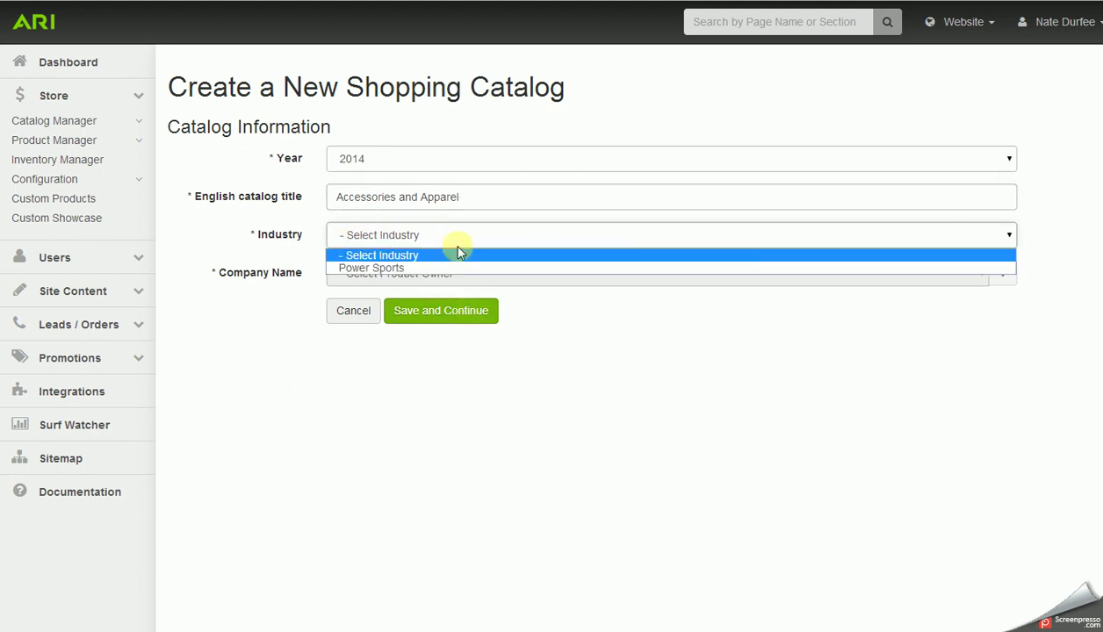
pyautogui.click(380, 269)
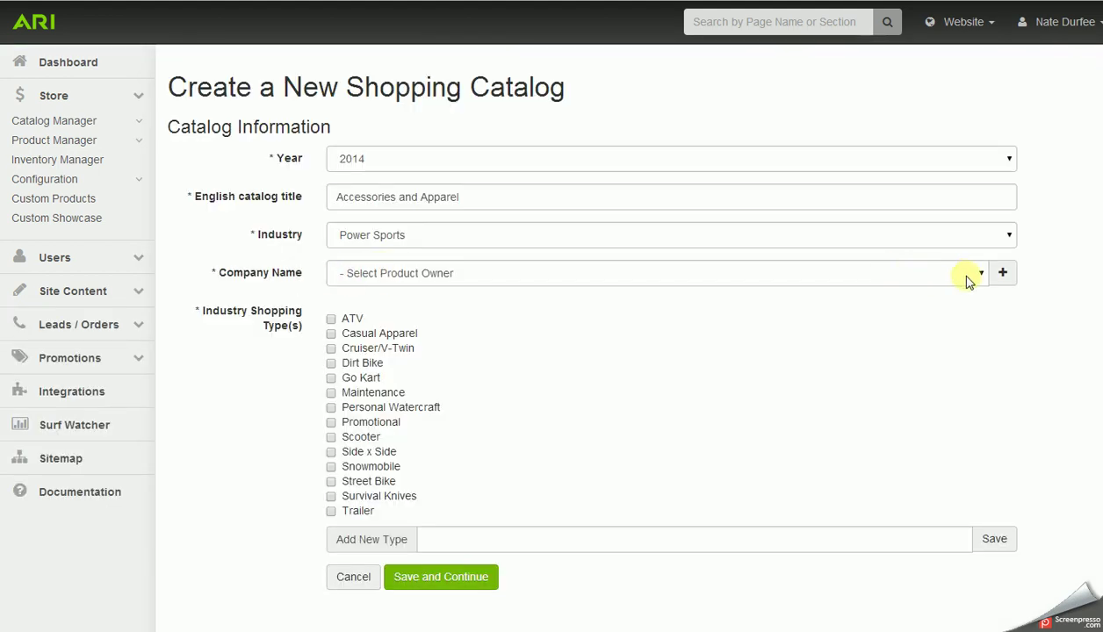
# Choose to add a new company as the catalog's product owner and enter the new company's name.
pyautogui.click(982, 277)
pyautogui.scroll(-10, 661, 473)
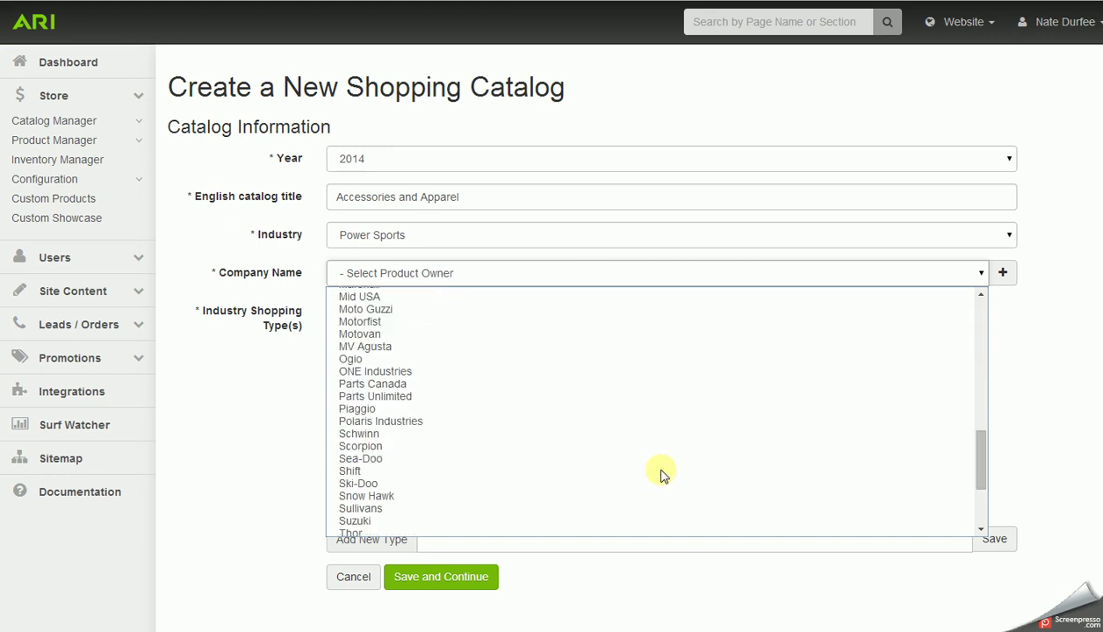
pyautogui.scroll(10, 660, 474)
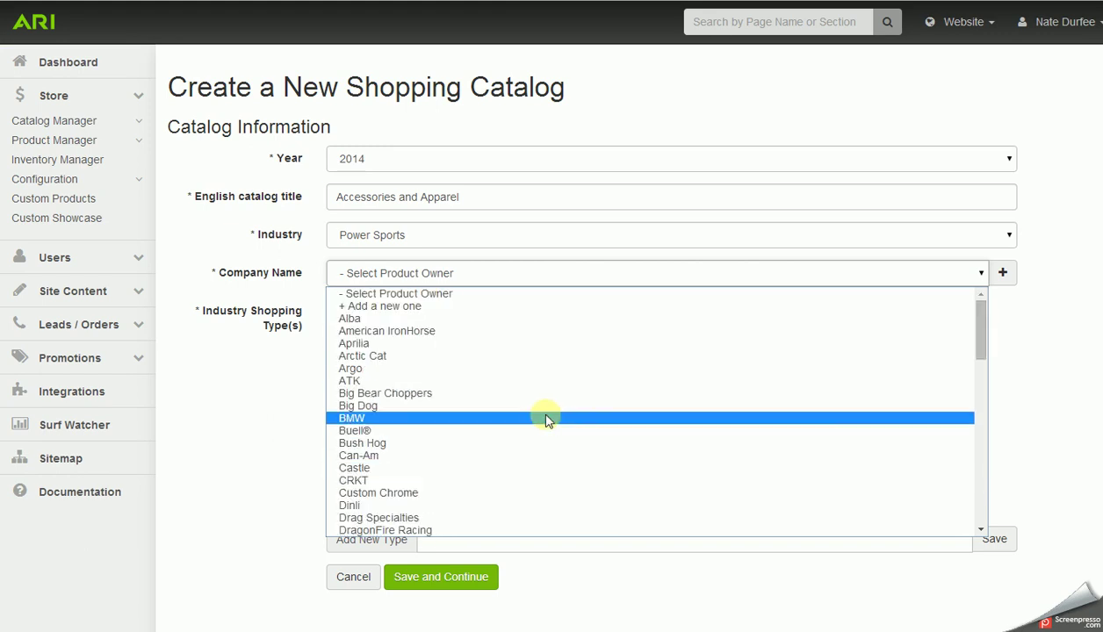
pyautogui.click(410, 306)
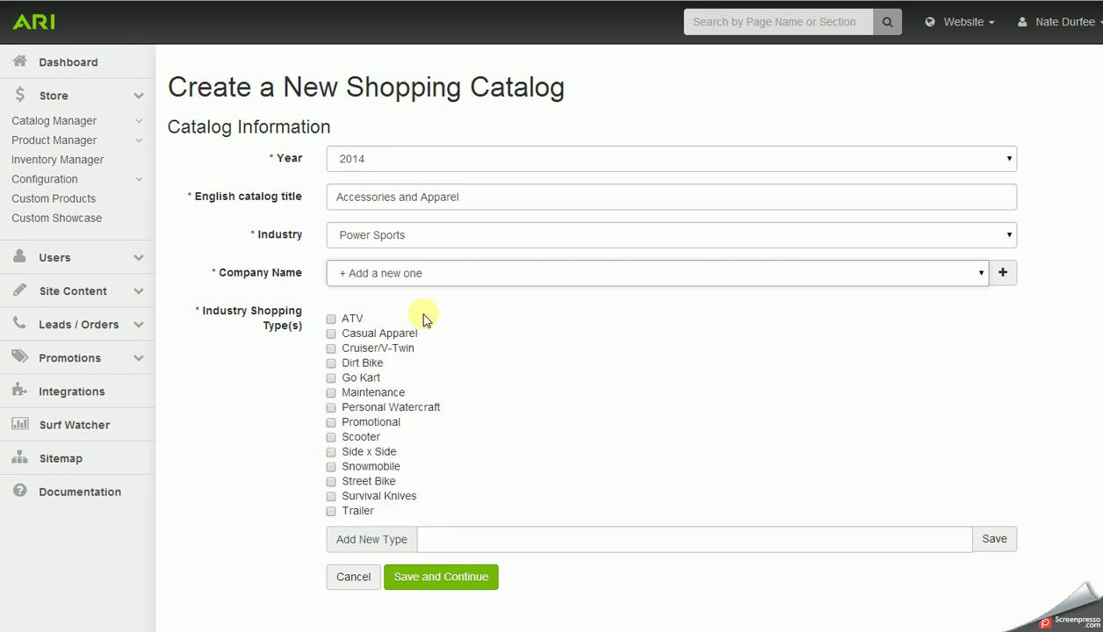
pyautogui.click(432, 313)
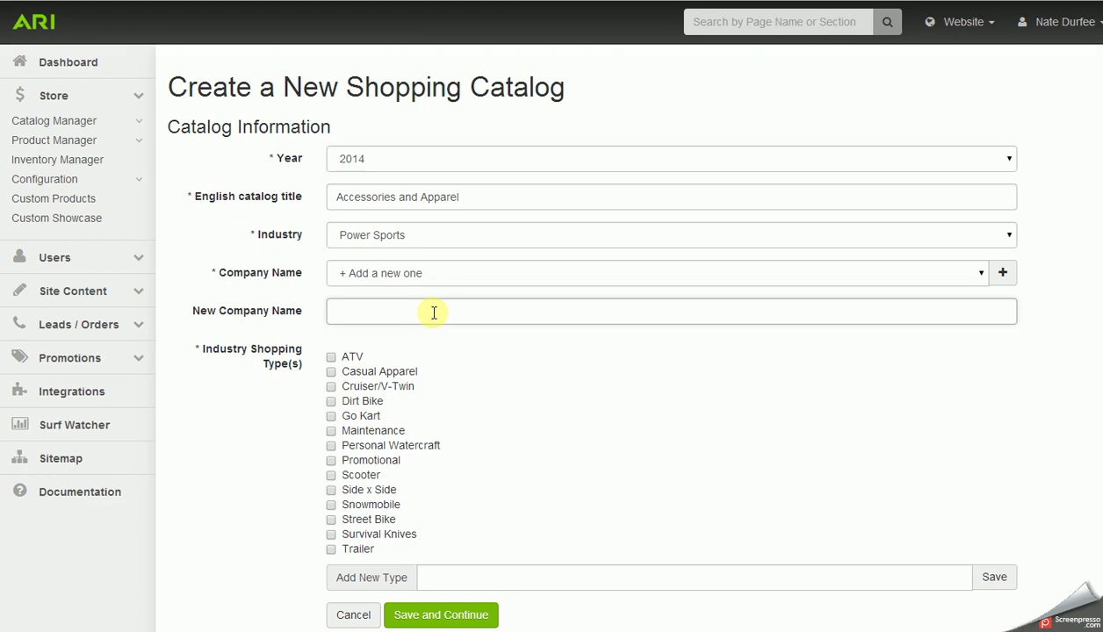
pyautogui.write("Durfee's")
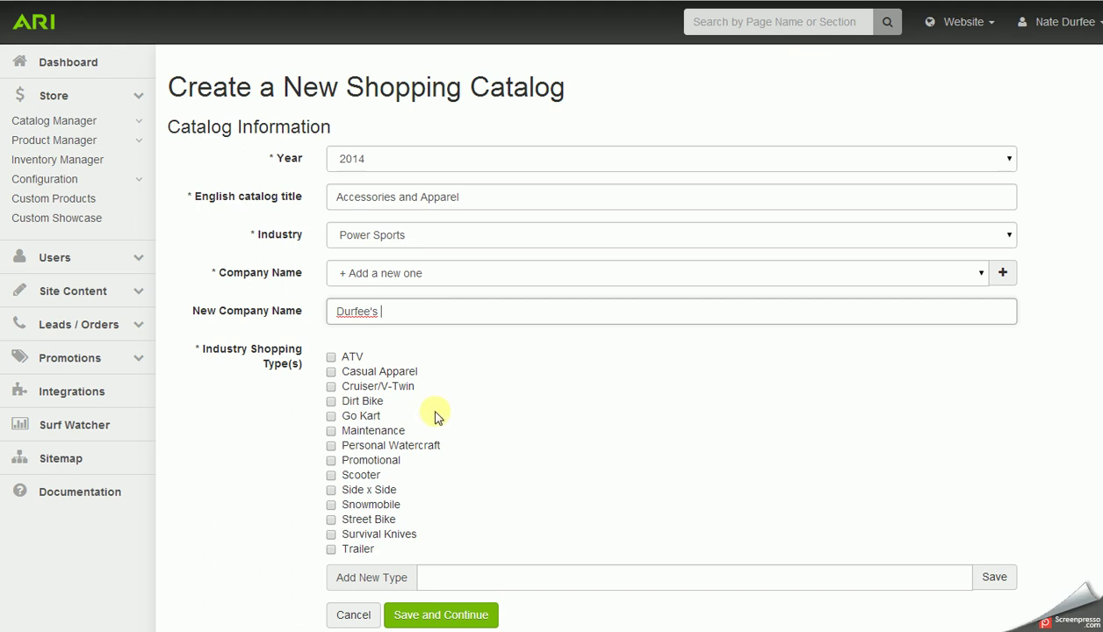
# Assign the catalog to the ATV, Casual Apparel, Side x Side and Street Bike shopping types and save it.
pyautogui.scroll(-1, 433, 416)
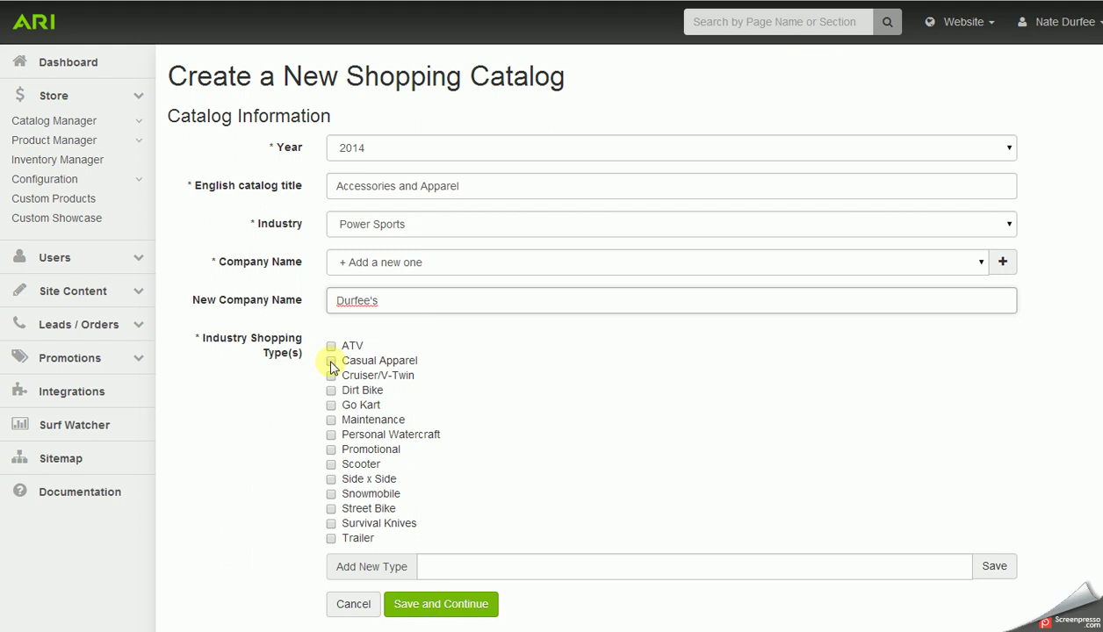
pyautogui.click(331, 361)
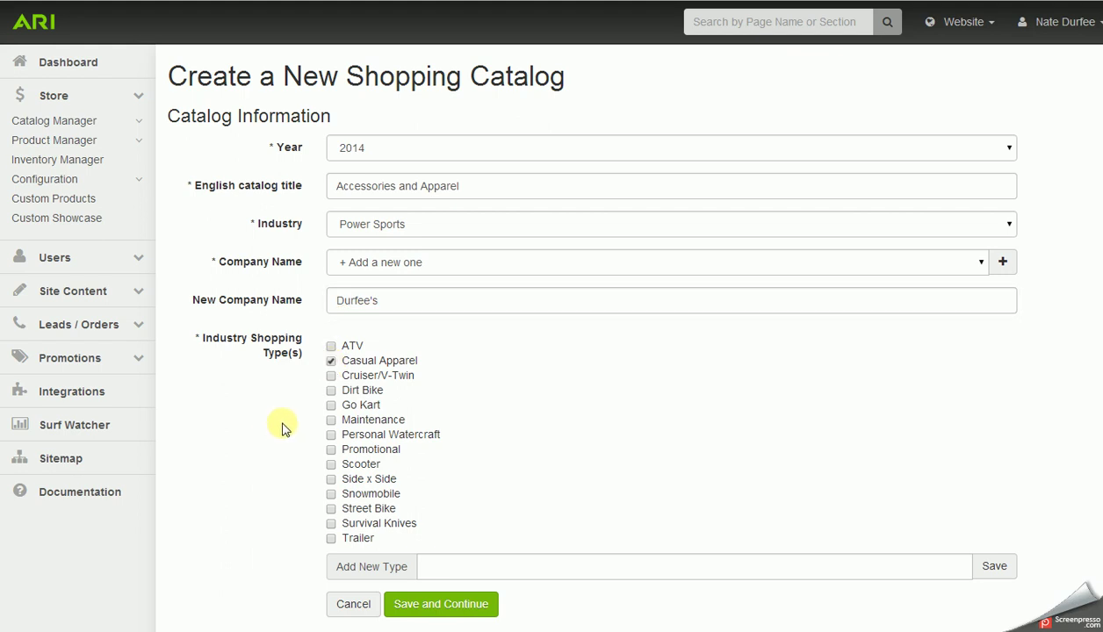
pyautogui.click(331, 346)
pyautogui.click(332, 510)
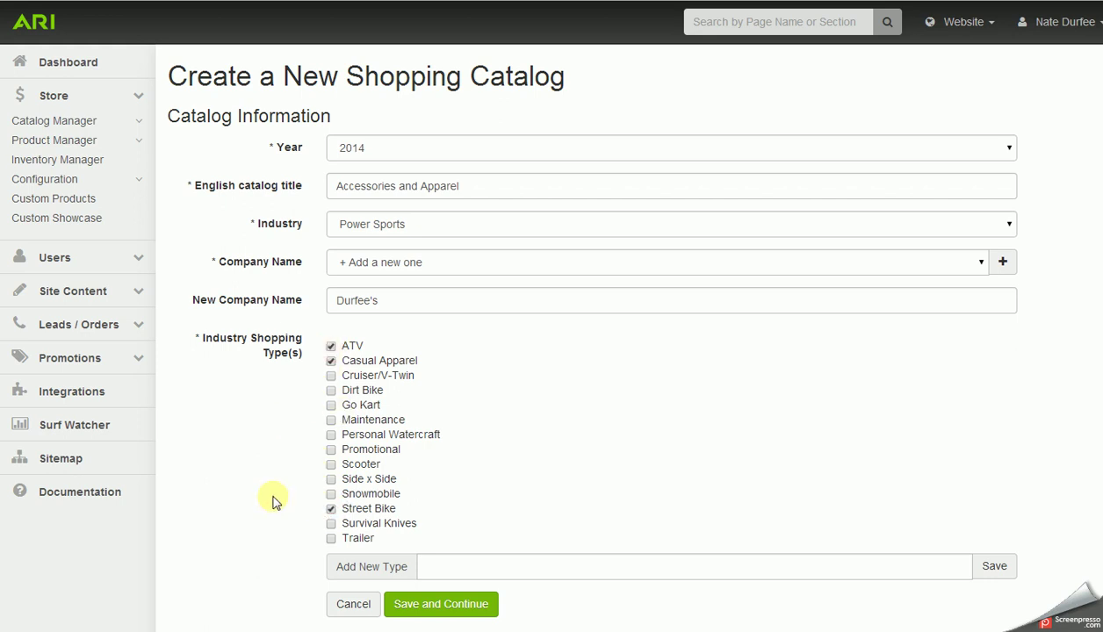
pyautogui.click(331, 479)
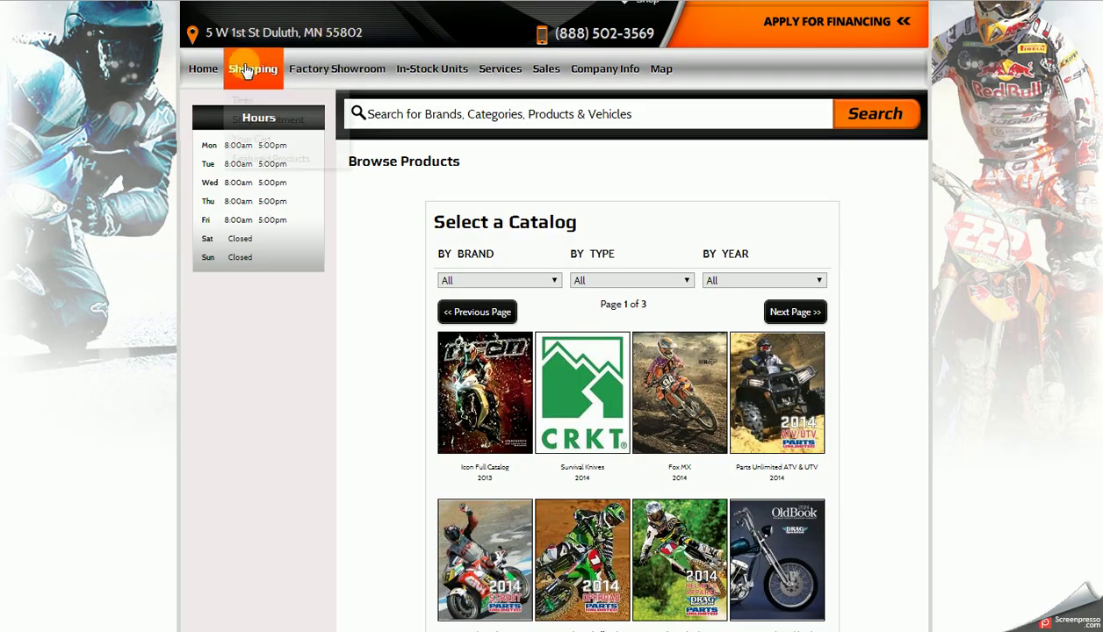
pyautogui.scroll(-2, 392, 279)
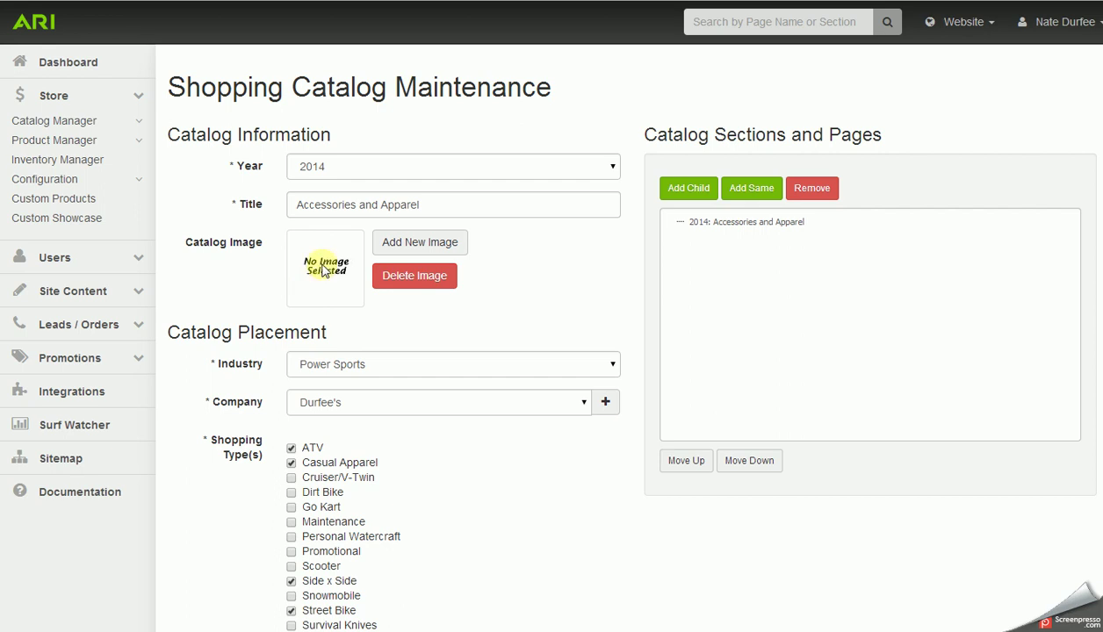
# Upload parts.jpg from the Powersports pictures folder as the catalog image.
pyautogui.click(414, 252)
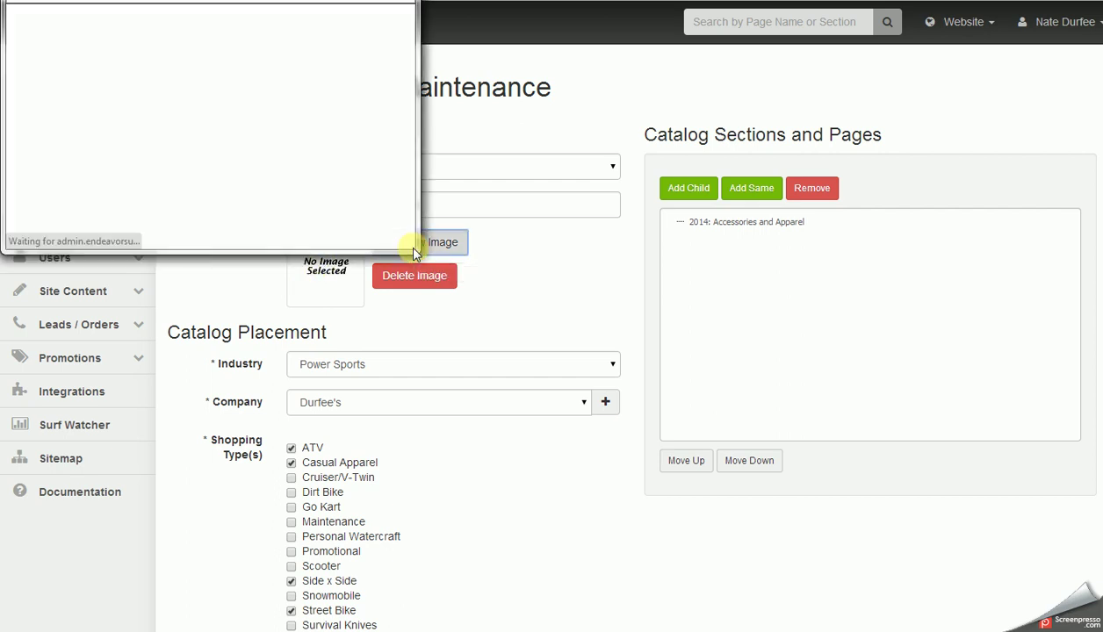
pyautogui.click(70, 104)
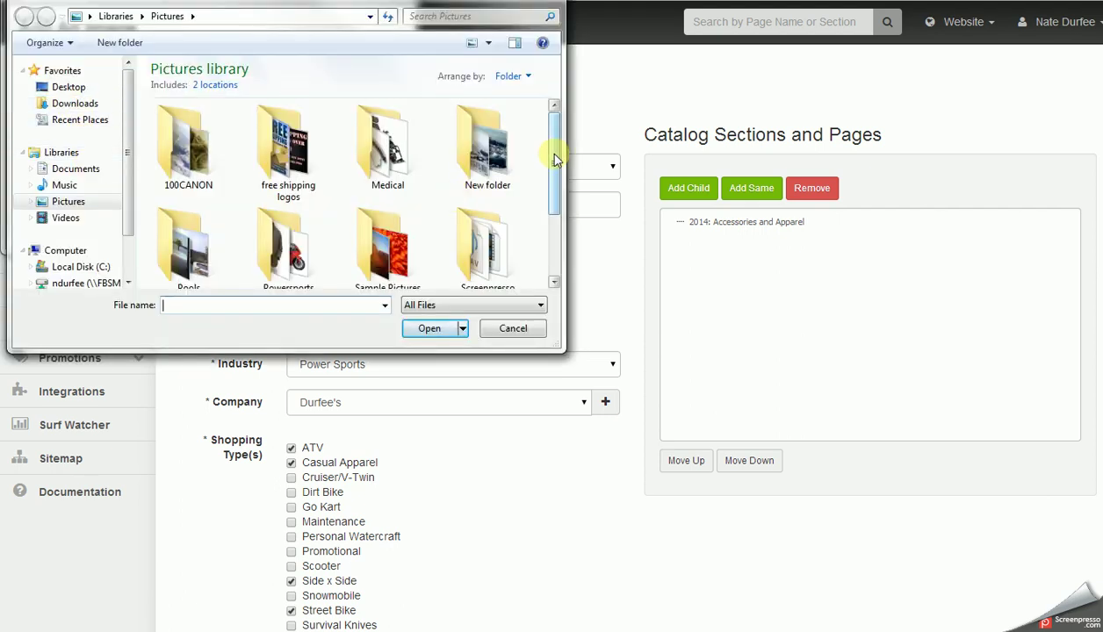
pyautogui.scroll(-2, 551, 156)
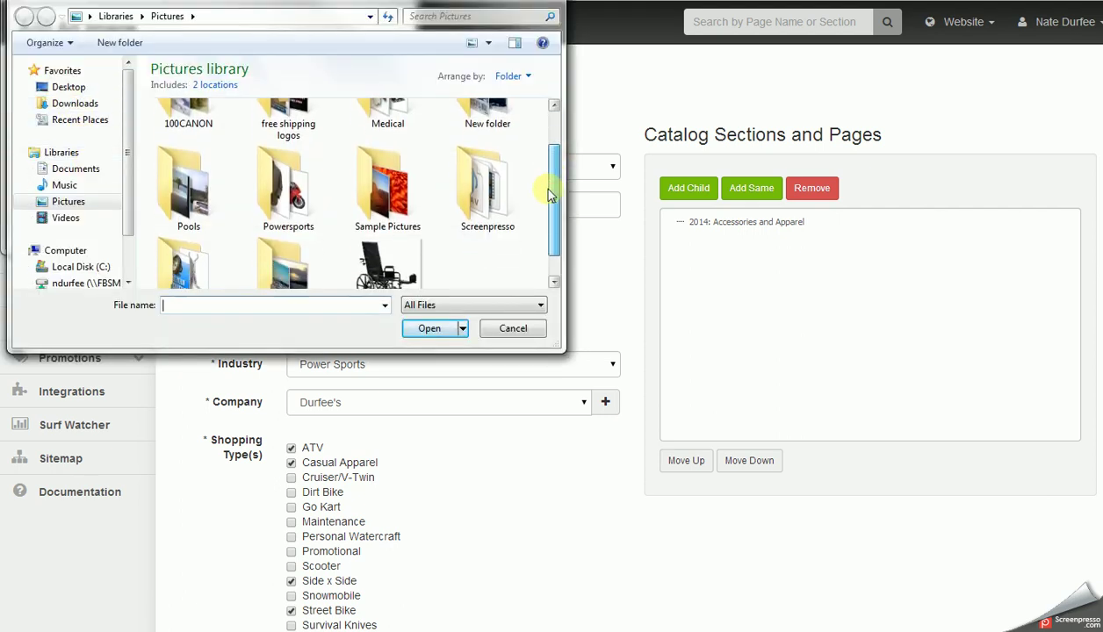
pyautogui.doubleClick(287, 171)
pyautogui.moveTo(554, 160); pyautogui.dragTo(544, 235)
pyautogui.scroll(-1, 544, 235)
pyautogui.click(489, 207)
pyautogui.click(431, 332)
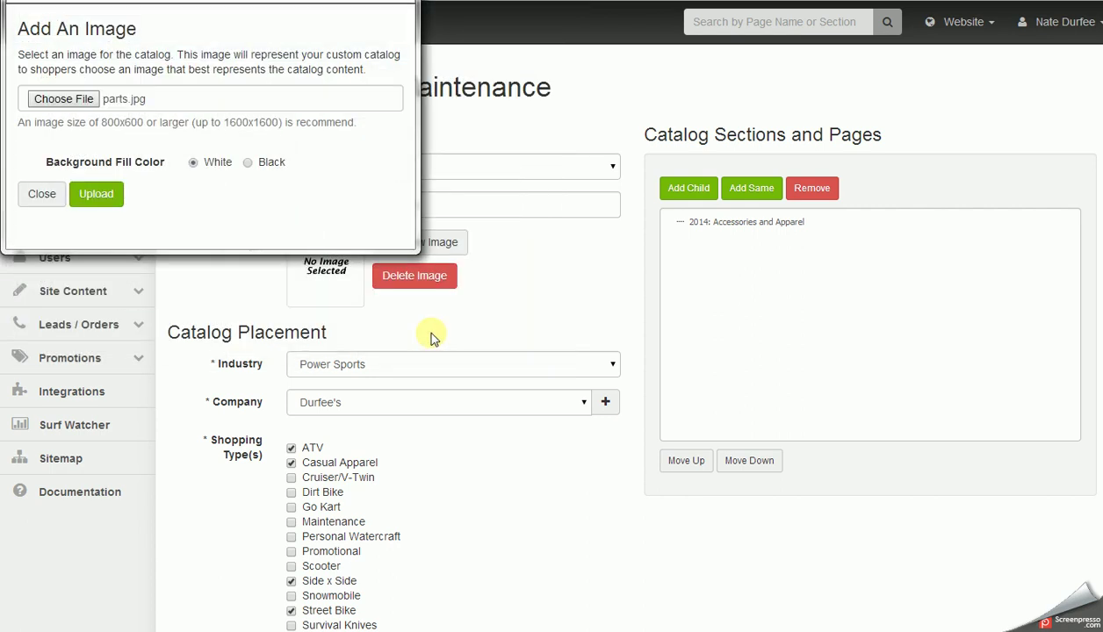
pyautogui.click(105, 201)
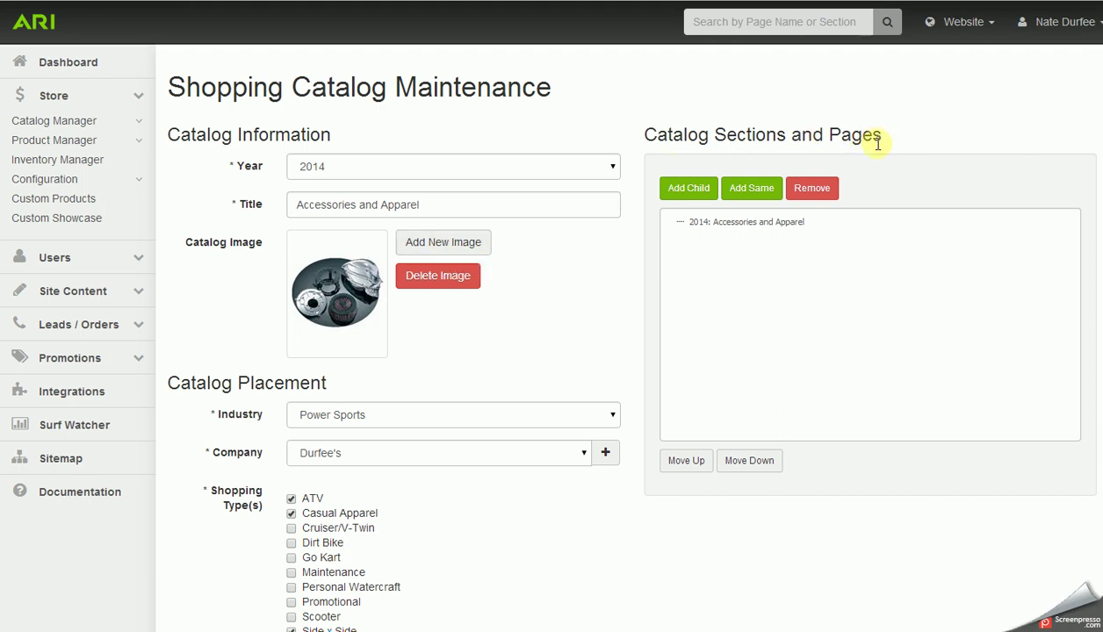
# Add a child section named "Apparel" under the 2014: Accessories and Apparel catalog.
pyautogui.moveTo(883, 138); pyautogui.dragTo(651, 143)
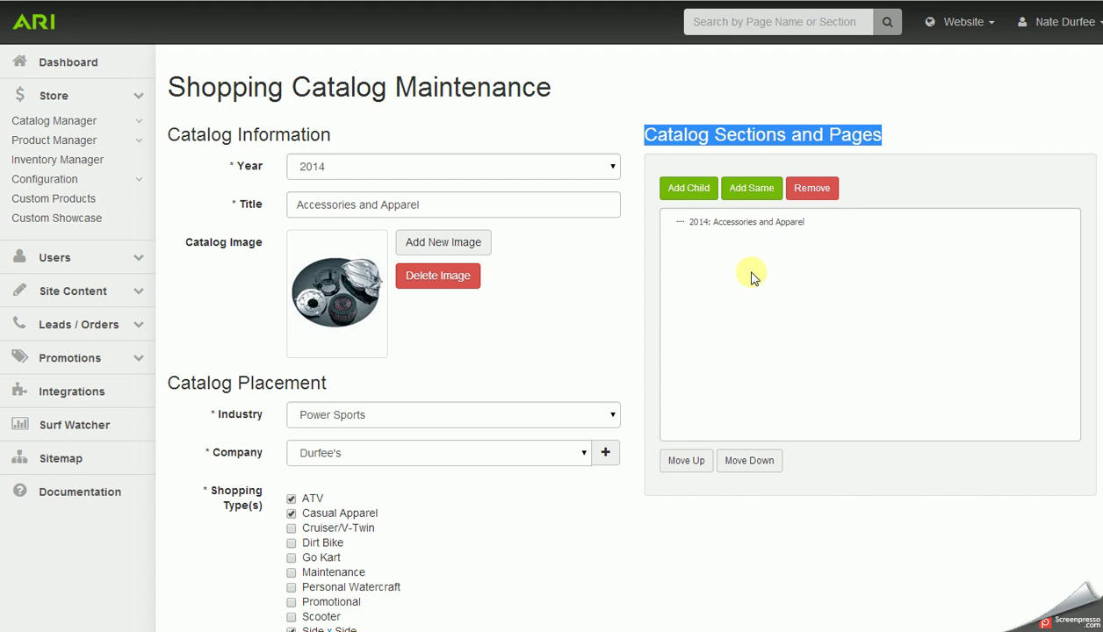
pyautogui.click(729, 225)
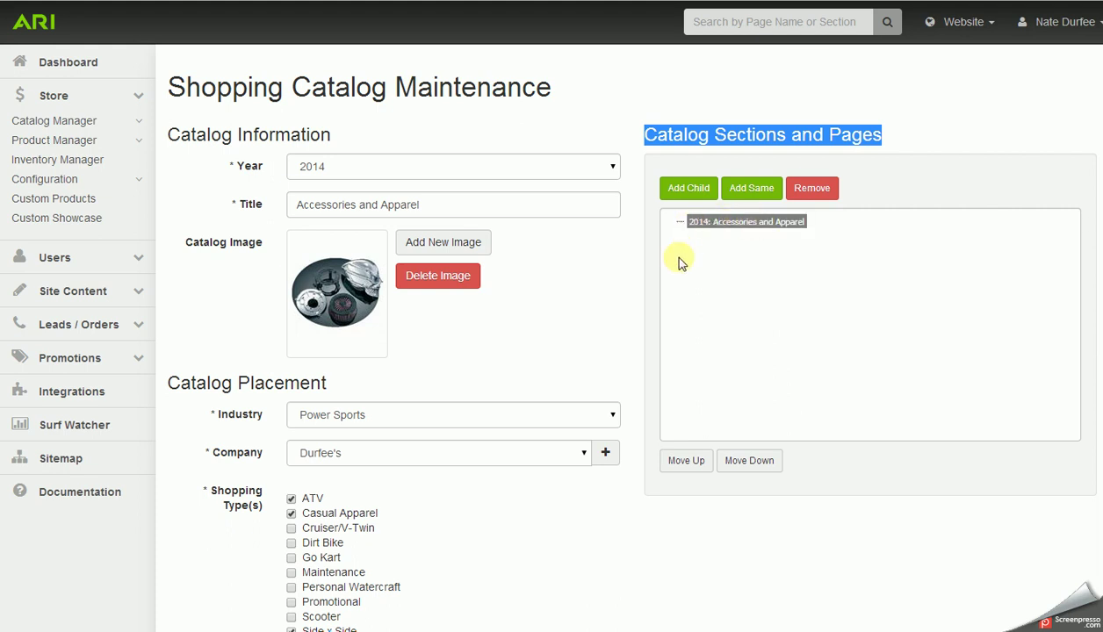
pyautogui.click(686, 193)
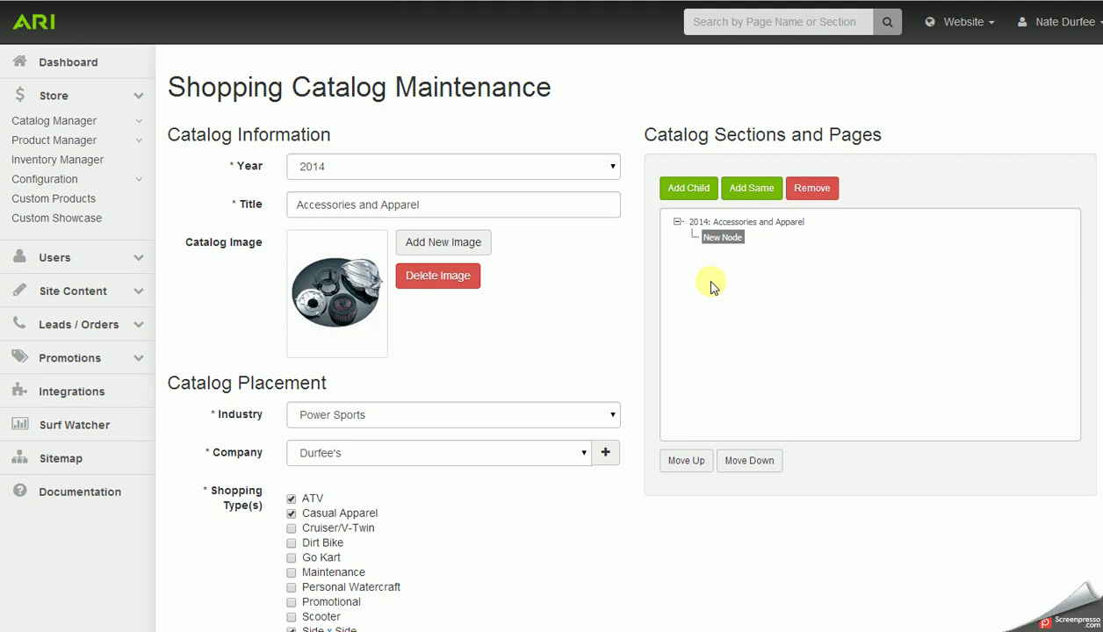
pyautogui.doubleClick(730, 238)
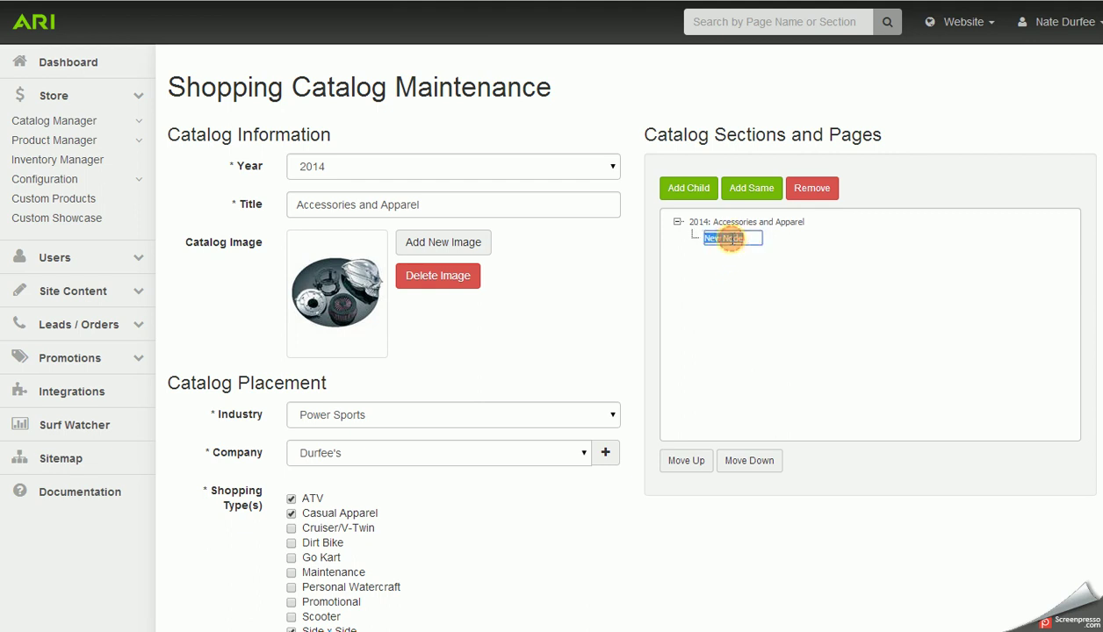
pyautogui.press('BackSpace')
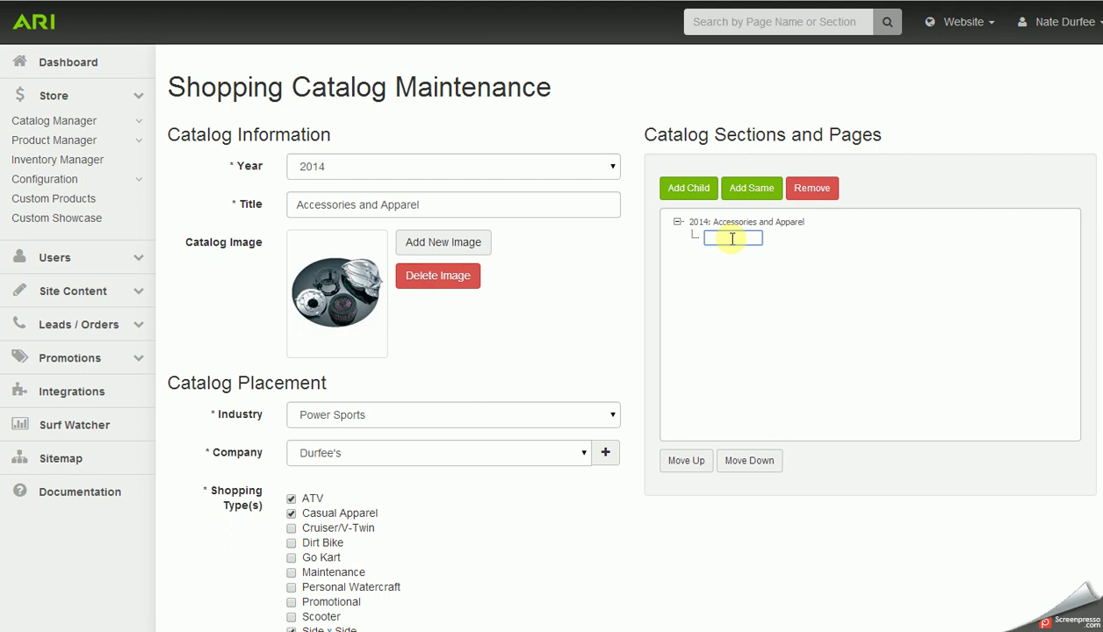
pyautogui.write('Apparel')
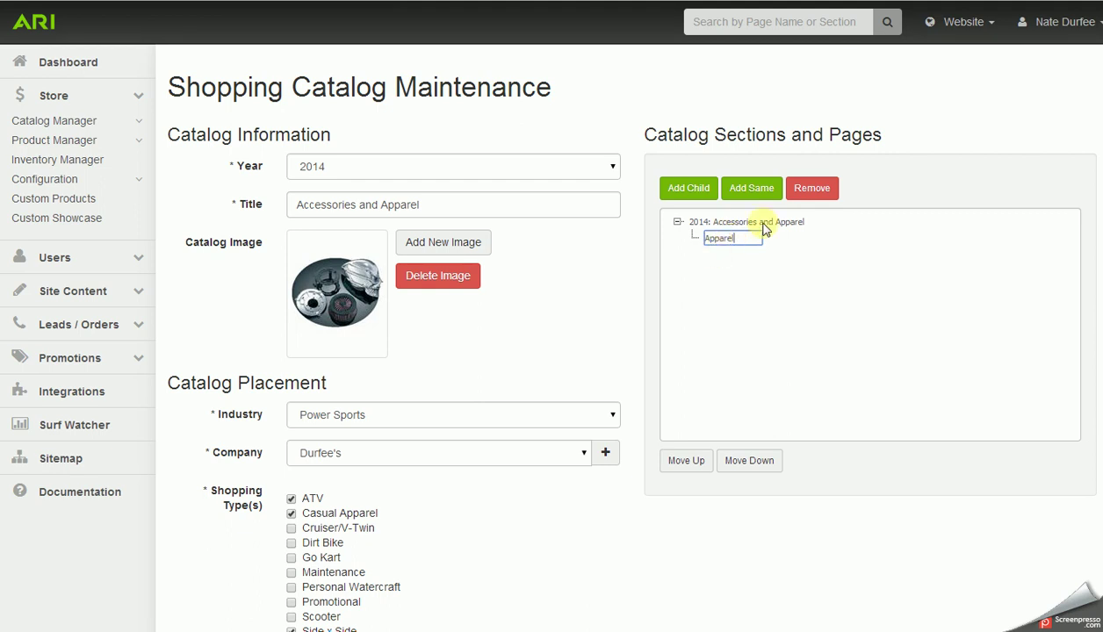
pyautogui.click(719, 304)
# Add a child page named "Hats" under the Apparel section.
pyautogui.click(691, 190)
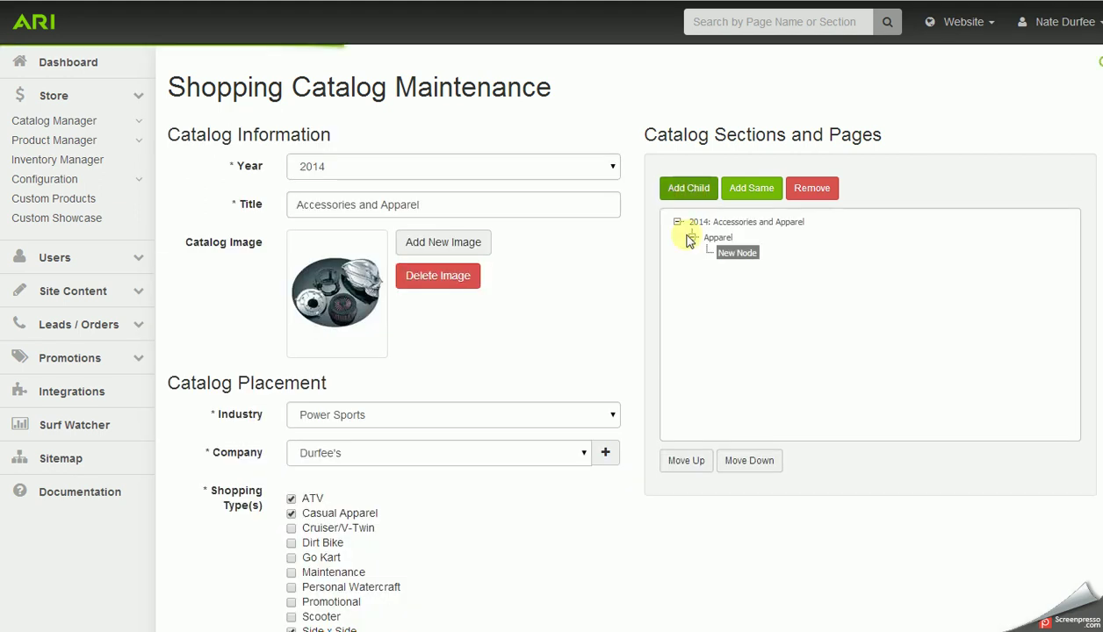
pyautogui.doubleClick(740, 255)
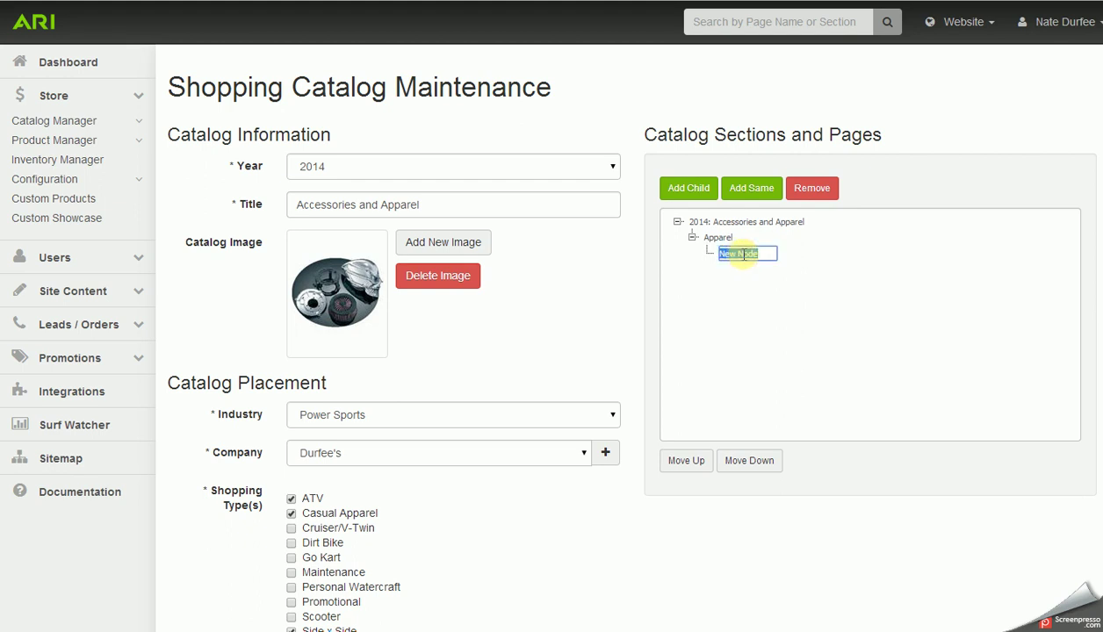
pyautogui.press('BackSpace')
pyautogui.click(739, 291)
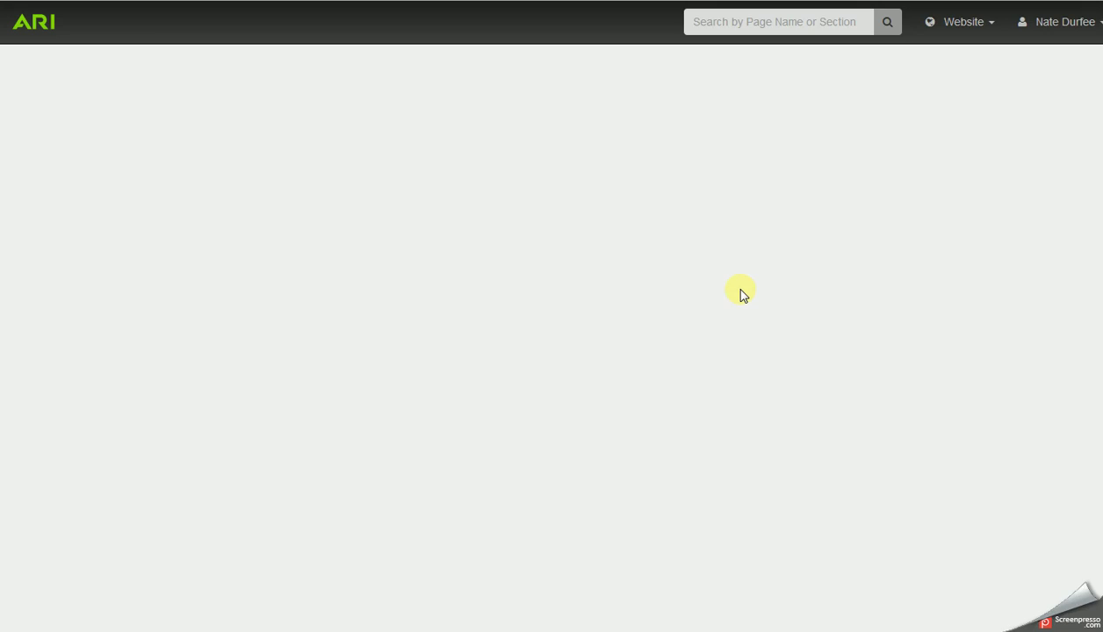
# Add a child page named "Tshirts" under the Apparel section.
pyautogui.click(718, 237)
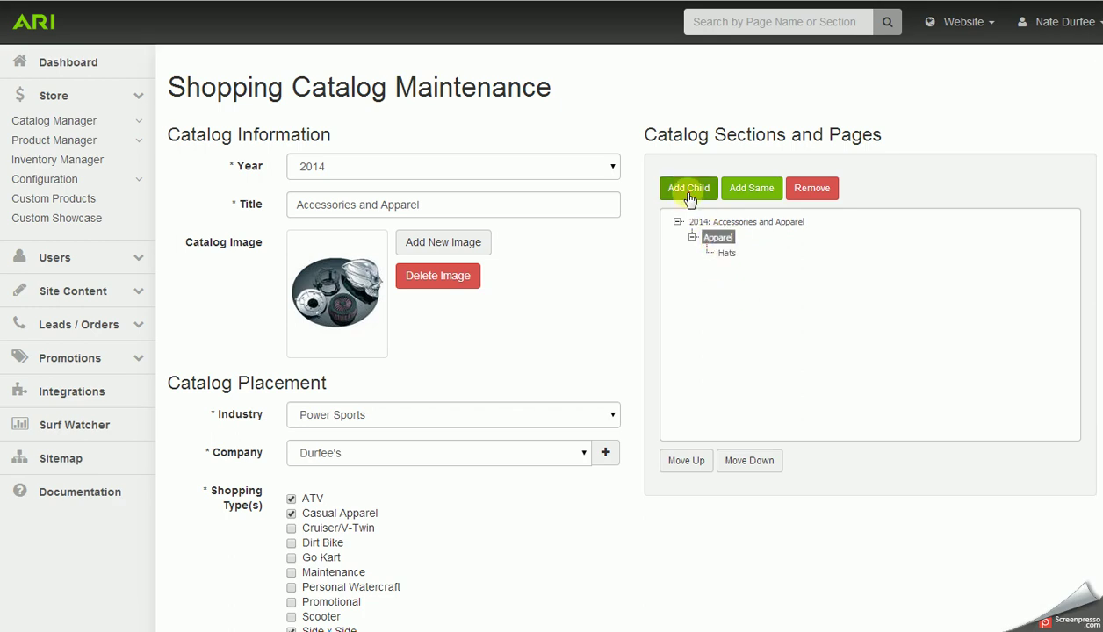
pyautogui.click(689, 190)
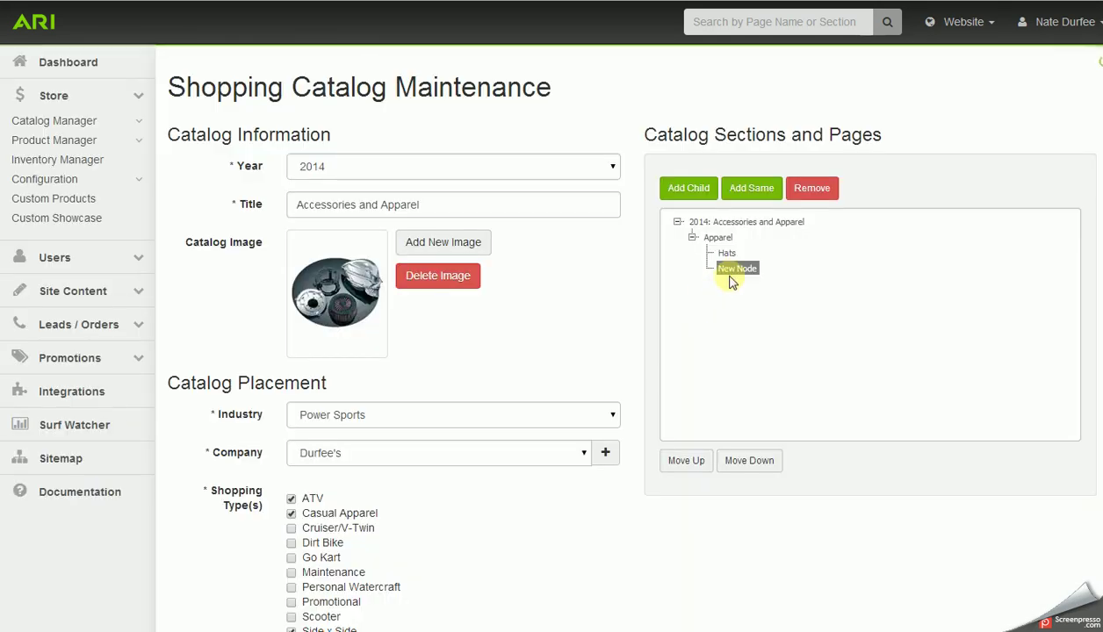
pyautogui.click(740, 271)
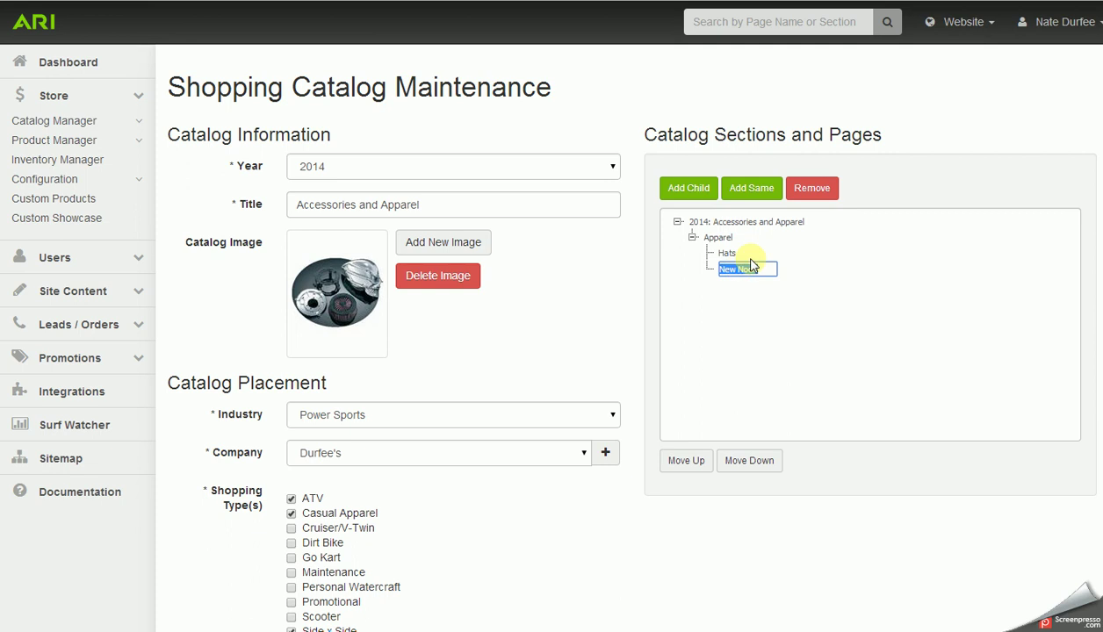
pyautogui.write('Tshirts')
pyautogui.click(720, 299)
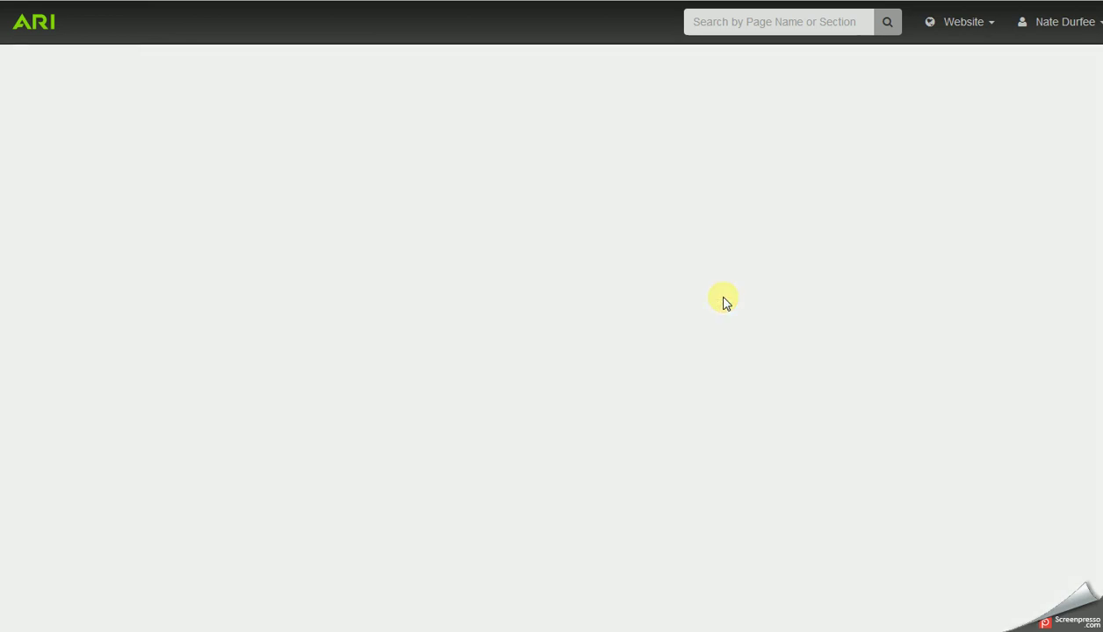
# Collapse the Apparel section and add a child section named "Exhaust" under the 2014: Accessories and Apparel catalog.
pyautogui.click(692, 237)
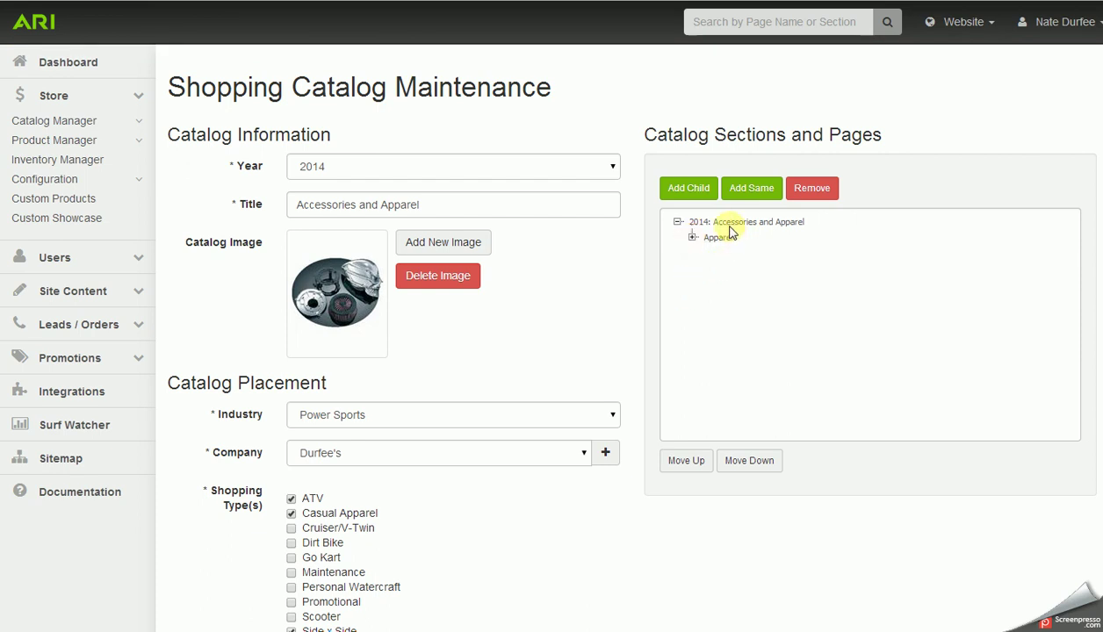
pyautogui.click(716, 223)
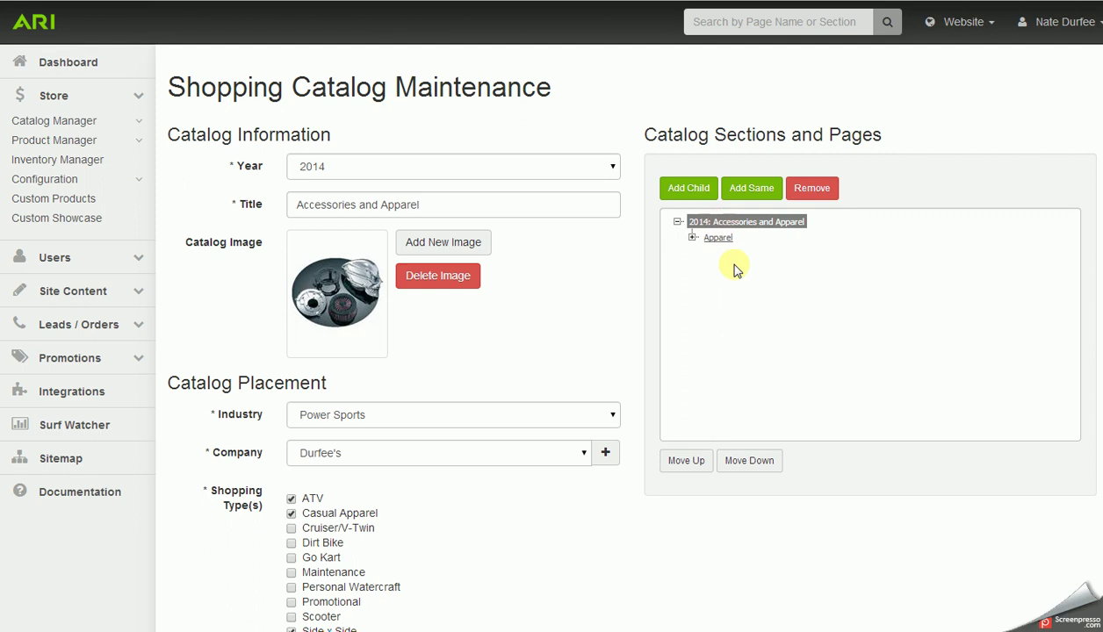
pyautogui.click(686, 193)
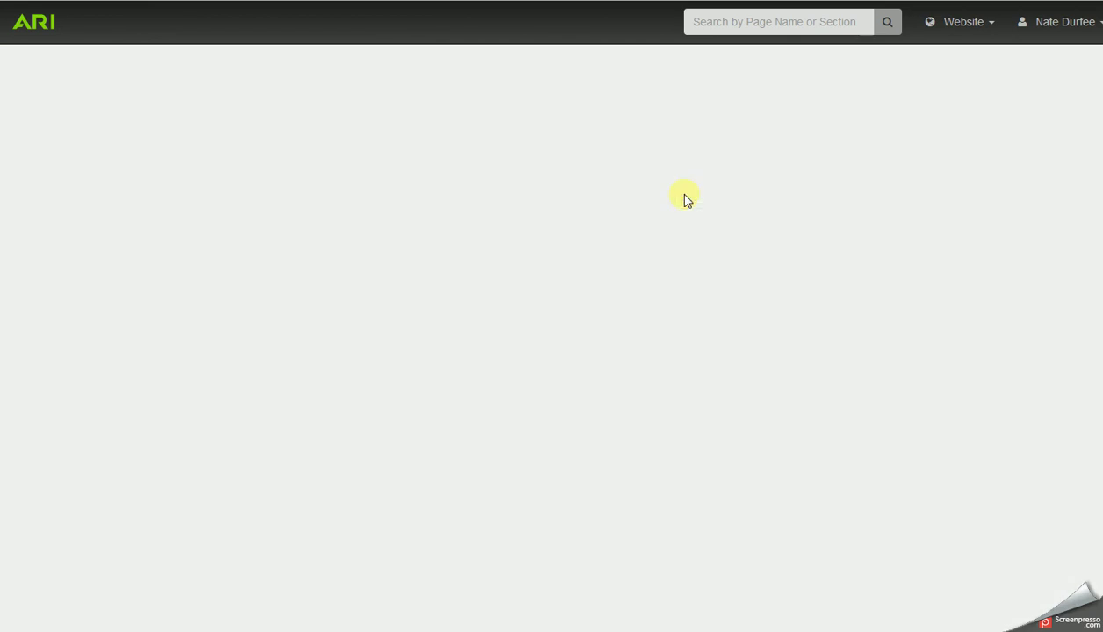
pyautogui.click(725, 255)
pyautogui.write('Exhaust')
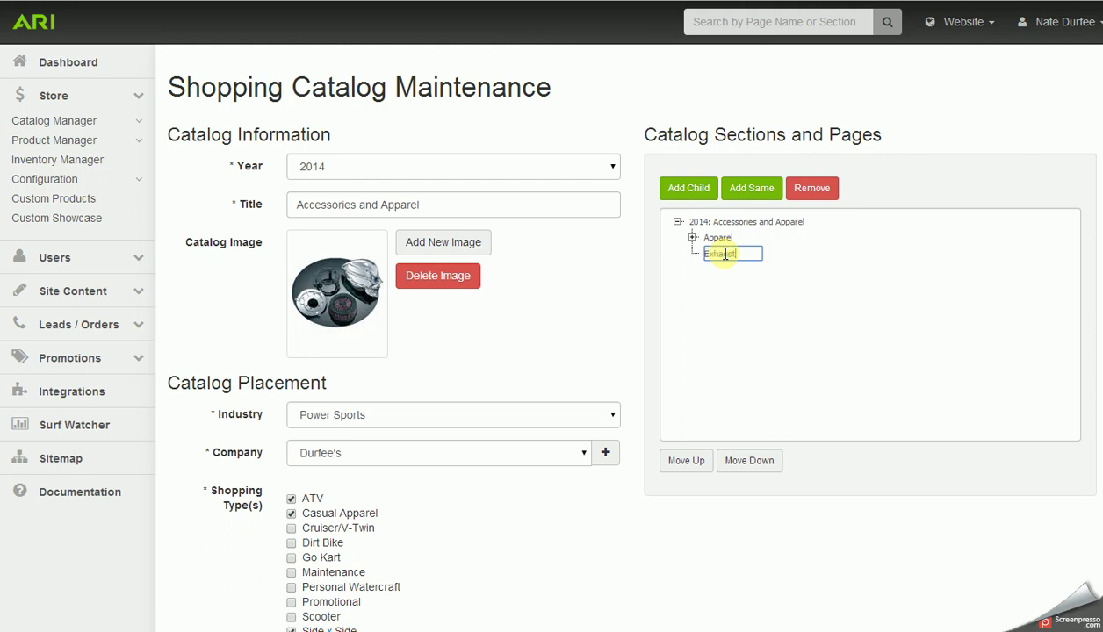
pyautogui.click(713, 283)
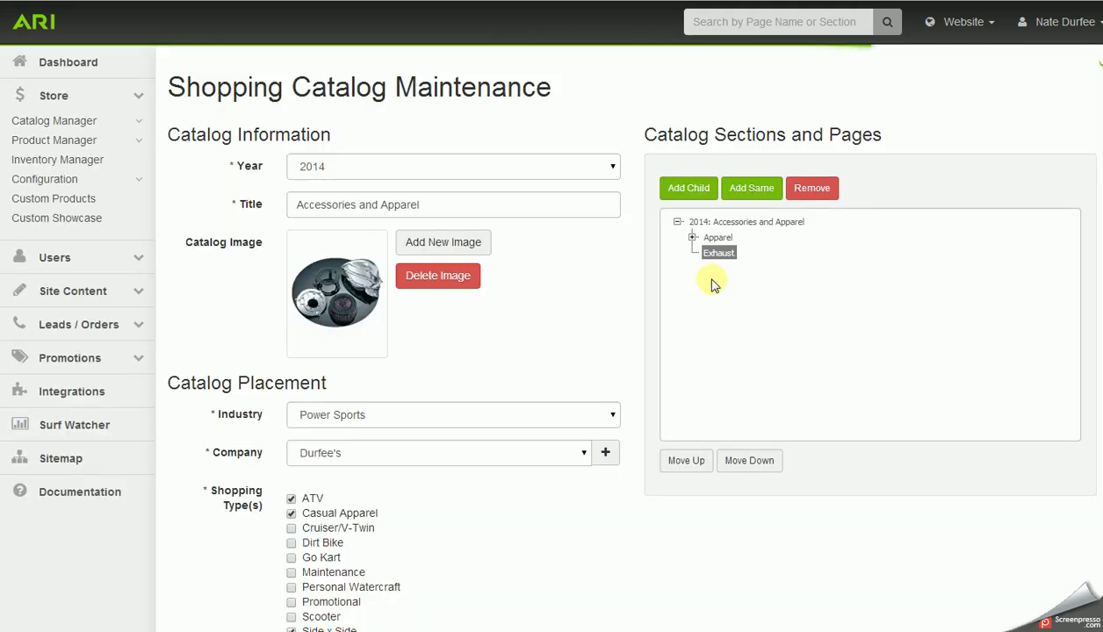
# Add a child page named "Exhaust Tips" under the Exhaust section and collapse that section.
pyautogui.click(693, 196)
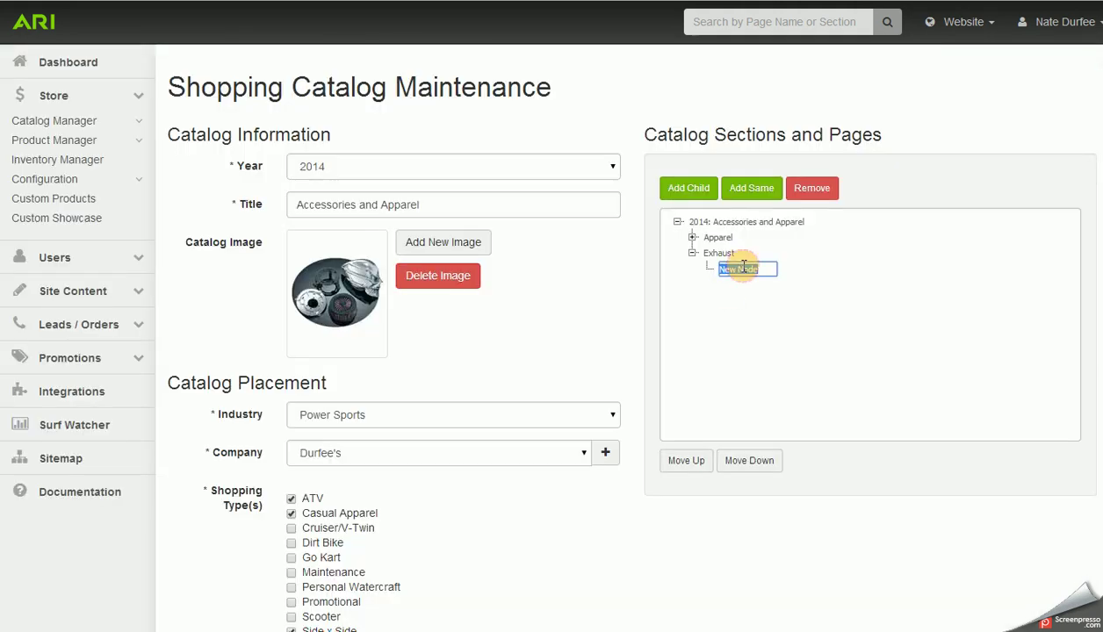
pyautogui.press('BackSpace')
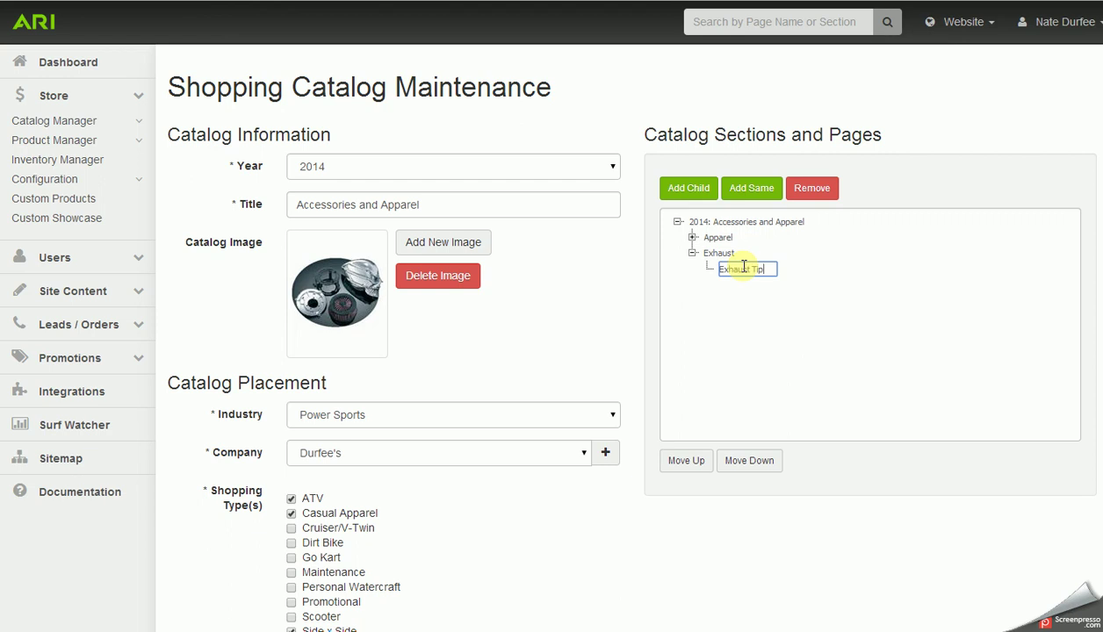
pyautogui.write('Exhaust Tips')
pyautogui.click(726, 303)
pyautogui.click(692, 253)
# Examine the catalog tree's Apparel and Exhaust sections and the Hats and Tshirts pages under Apparel.
pyautogui.click(718, 224)
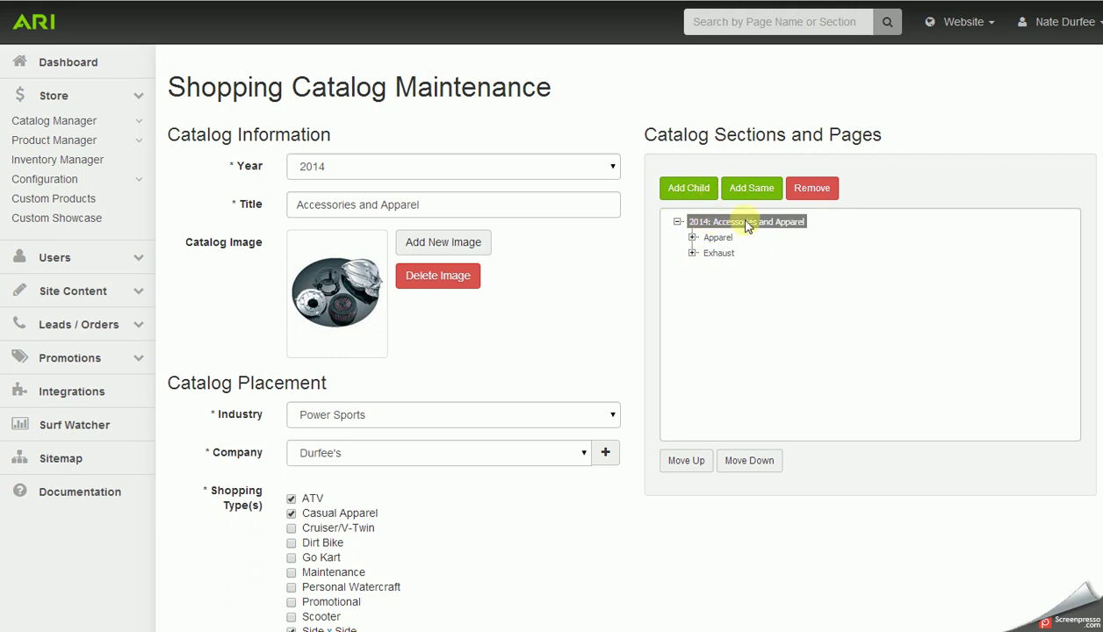
pyautogui.click(718, 238)
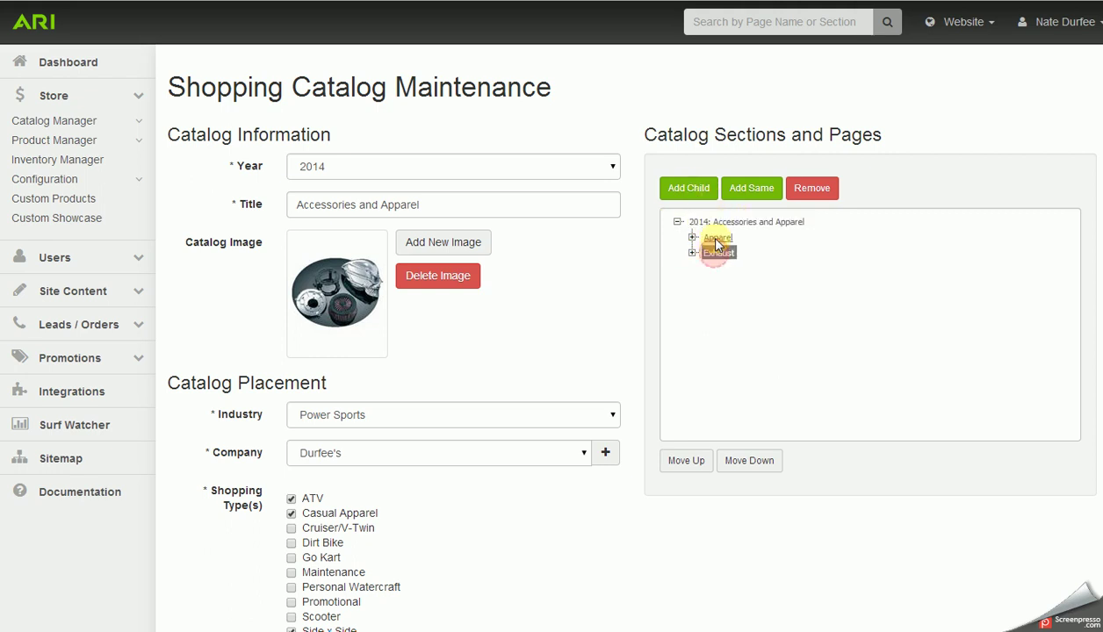
pyautogui.click(703, 238)
pyautogui.click(693, 238)
pyautogui.click(727, 254)
pyautogui.click(731, 268)
pyautogui.click(693, 238)
pyautogui.click(716, 239)
pyautogui.click(717, 255)
pyautogui.click(693, 238)
pyautogui.click(727, 254)
pyautogui.click(731, 268)
pyautogui.click(692, 238)
pyautogui.click(692, 238)
pyautogui.click(729, 270)
pyautogui.click(692, 238)
# Save the Accessories and Apparel catalog and return to the list of custom catalogs.
pyautogui.scroll(-3, 604, 528)
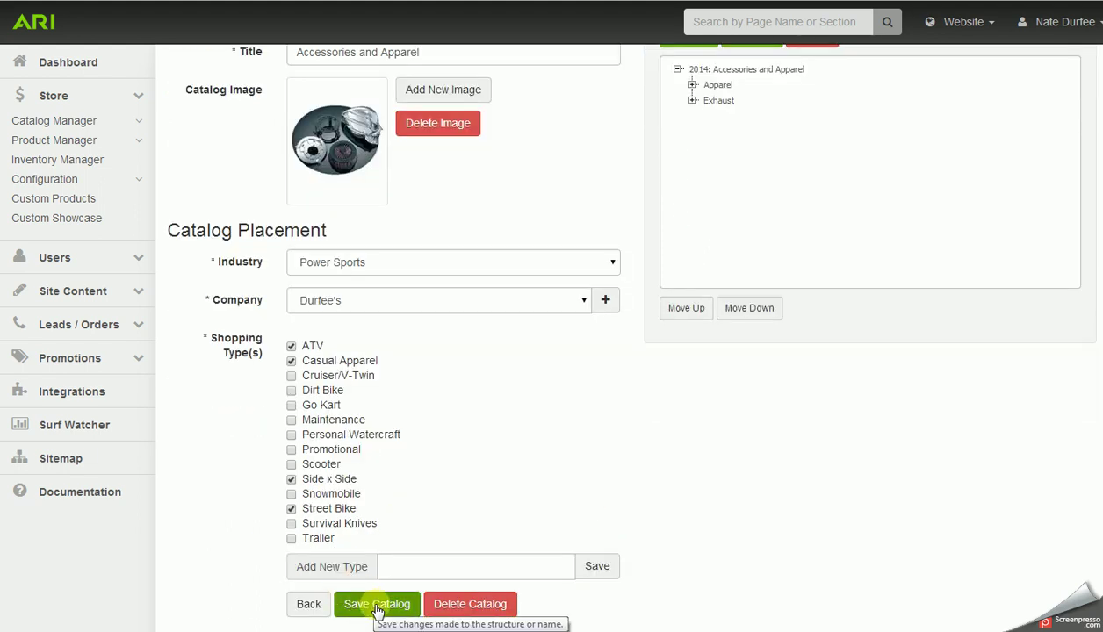
pyautogui.click(377, 608)
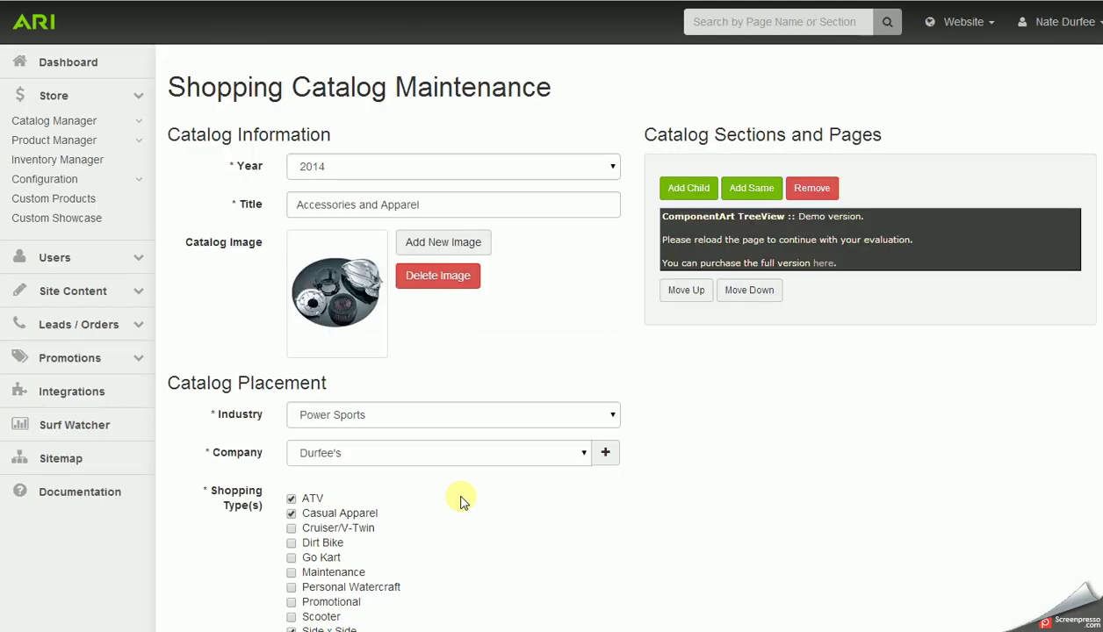
pyautogui.click(55, 202)
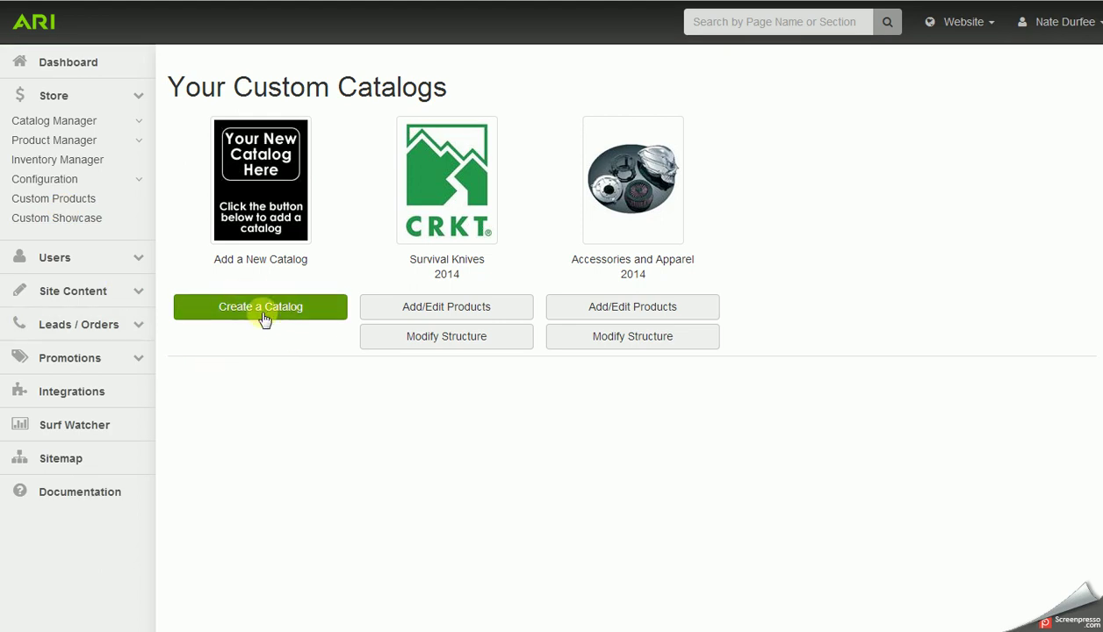
# Open the structure of the Accessories and Apparel catalog and check its placement settings and Apparel pages.
pyautogui.click(619, 341)
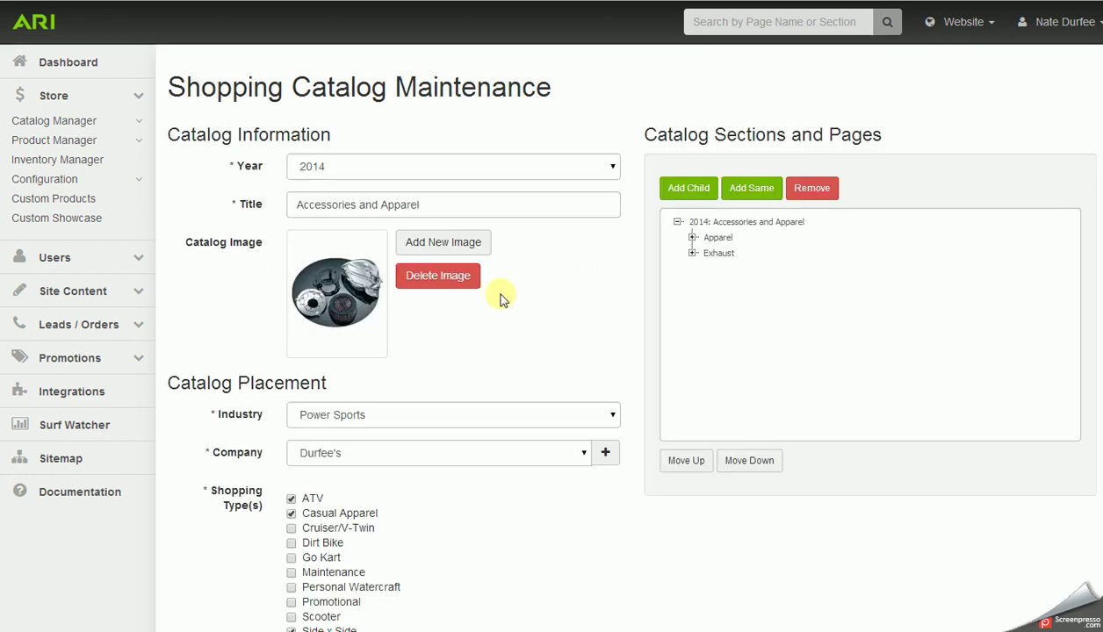
pyautogui.scroll(-1, 326, 265)
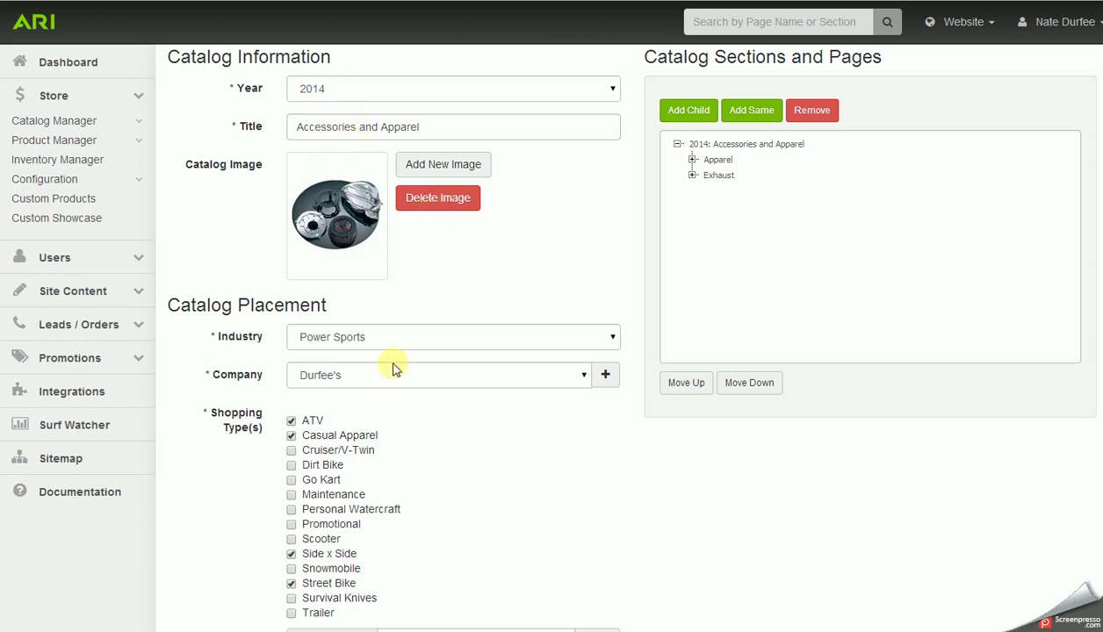
pyautogui.scroll(1, 708, 246)
pyautogui.click(692, 238)
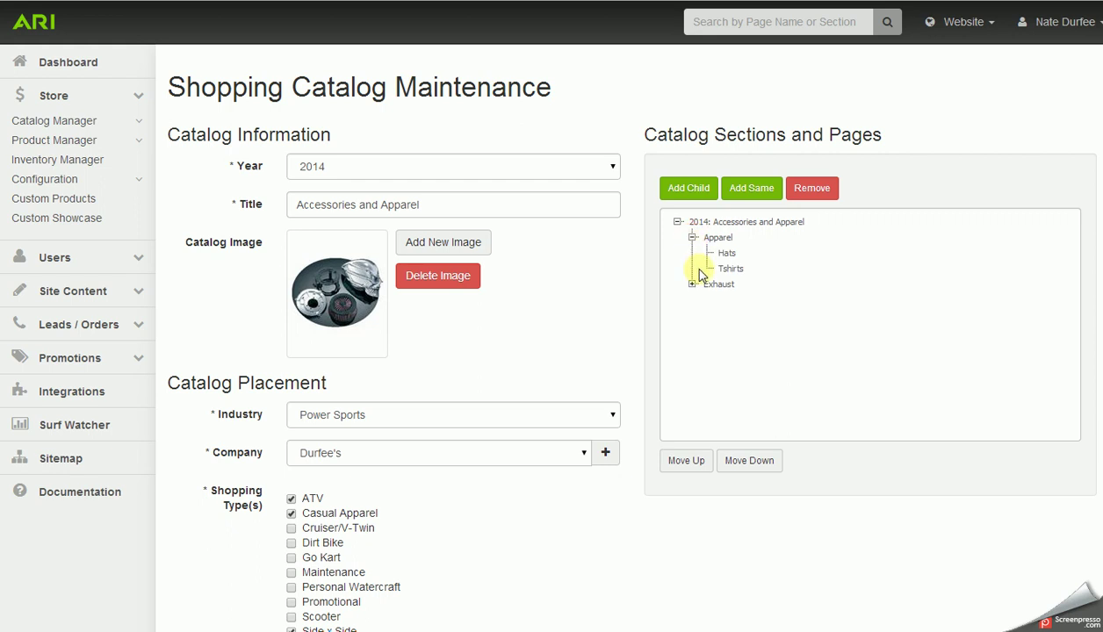
# Open the product editor for the Accessories and Apparel catalog and select the Apparel section's Tshirts page.
pyautogui.click(60, 199)
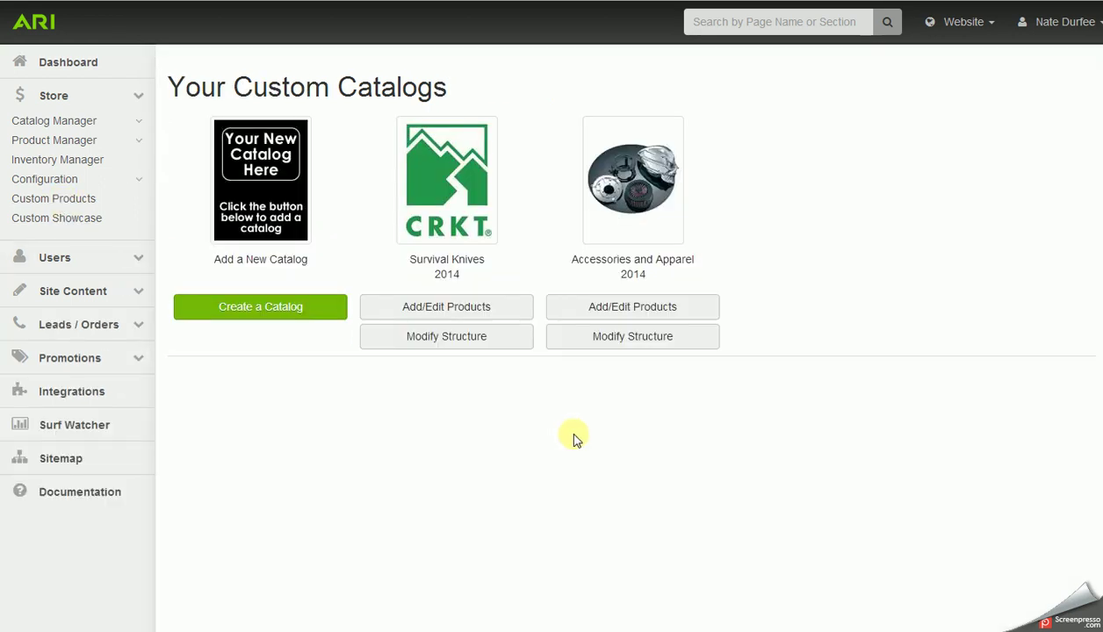
pyautogui.click(605, 309)
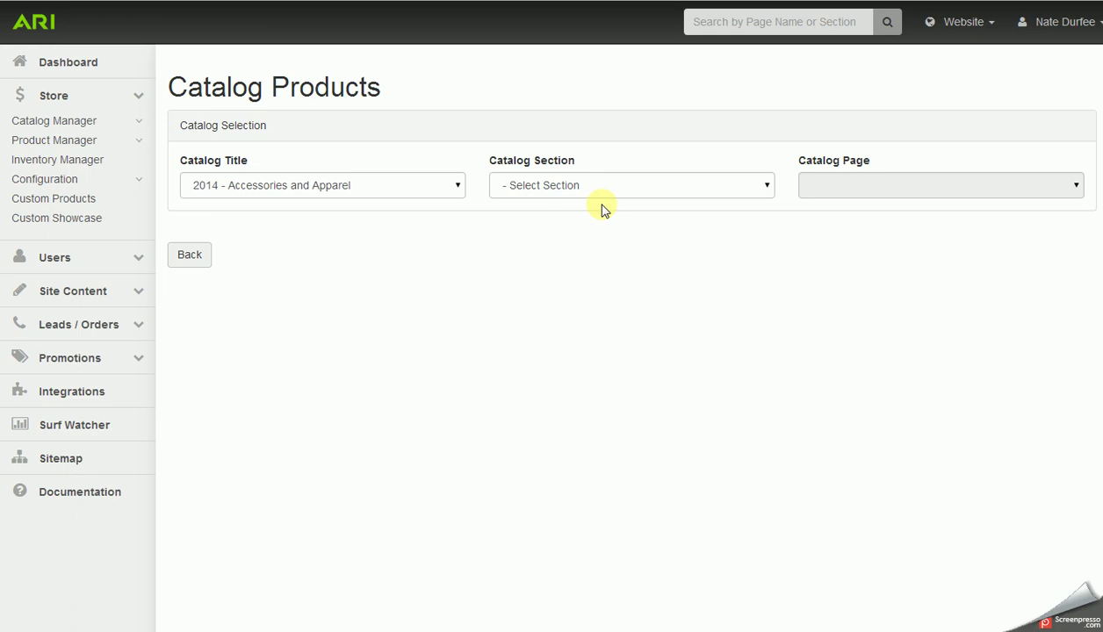
pyautogui.click(762, 185)
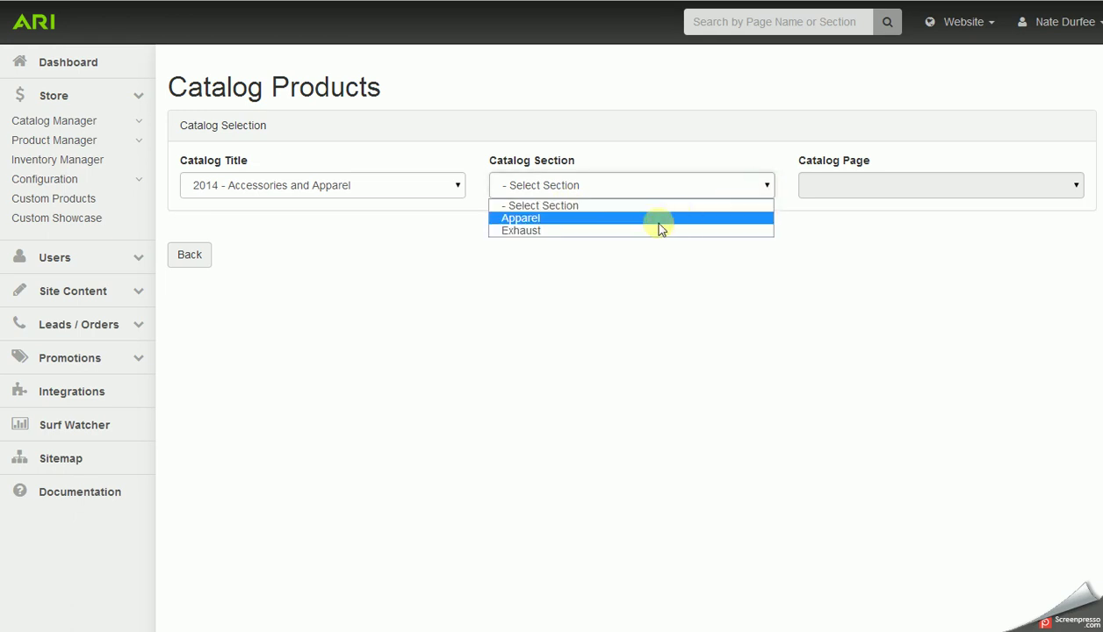
pyautogui.click(622, 219)
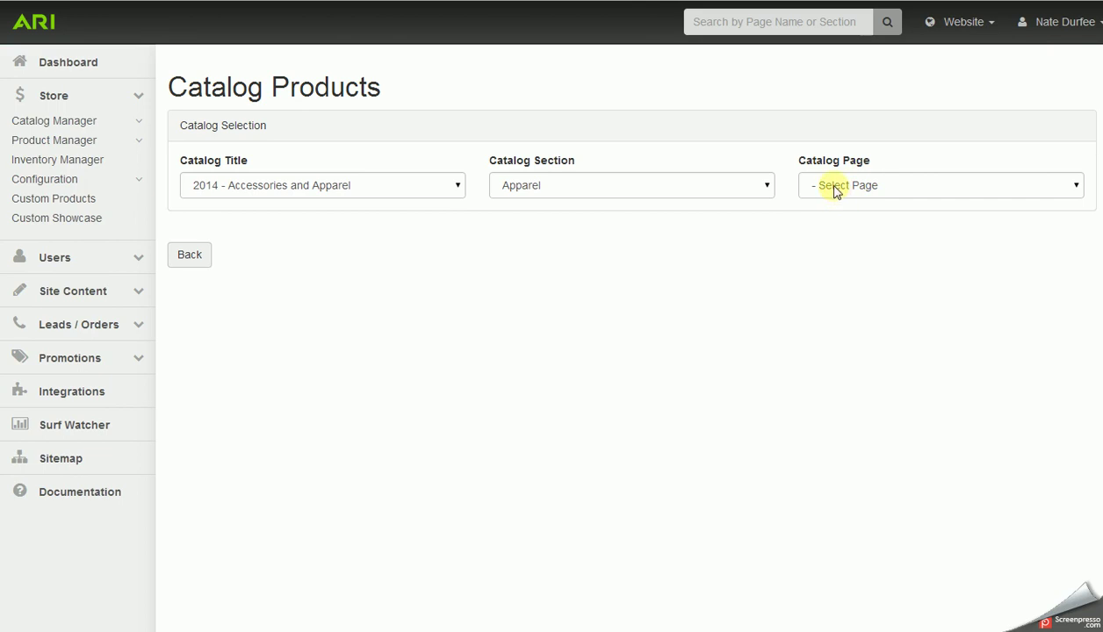
pyautogui.click(1074, 186)
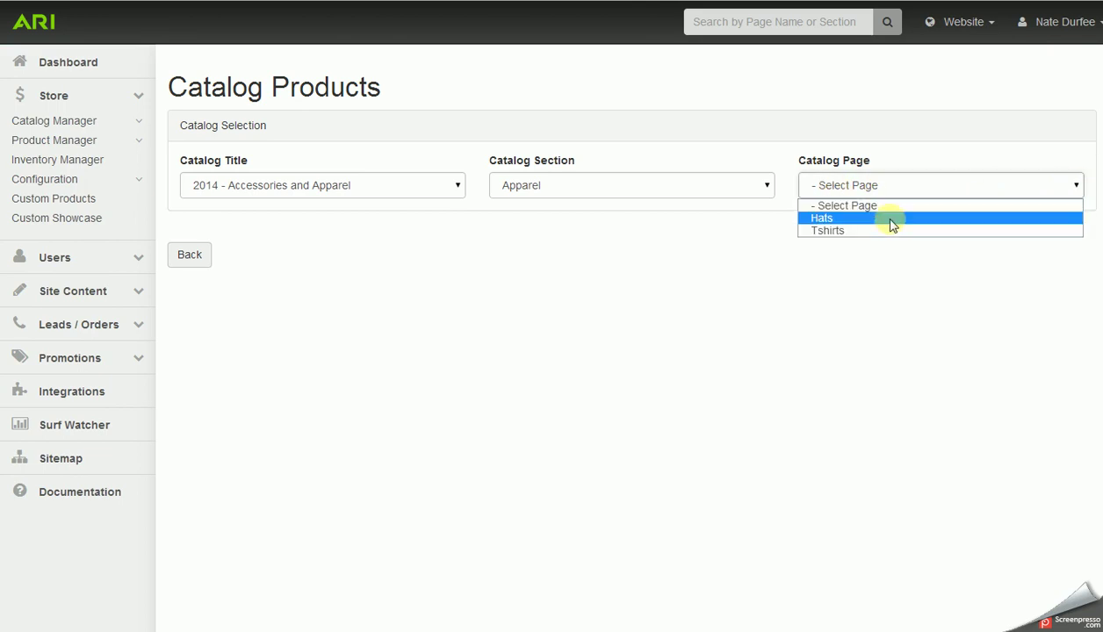
pyautogui.click(844, 231)
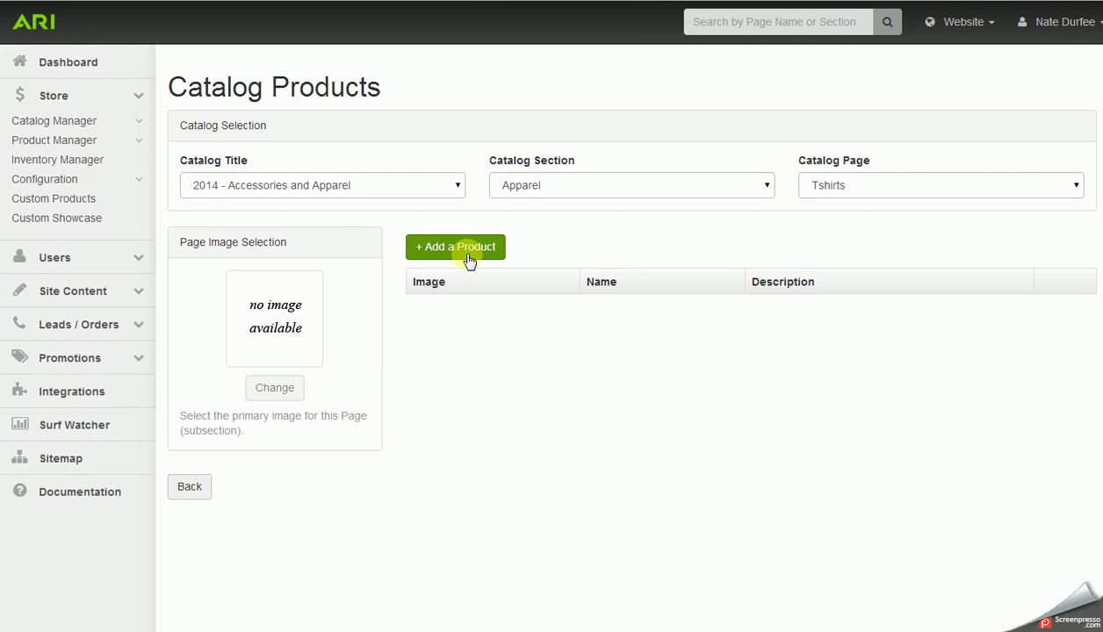
# Start a new product on the Tshirts page and open the file browser for adding its images.
pyautogui.click(463, 253)
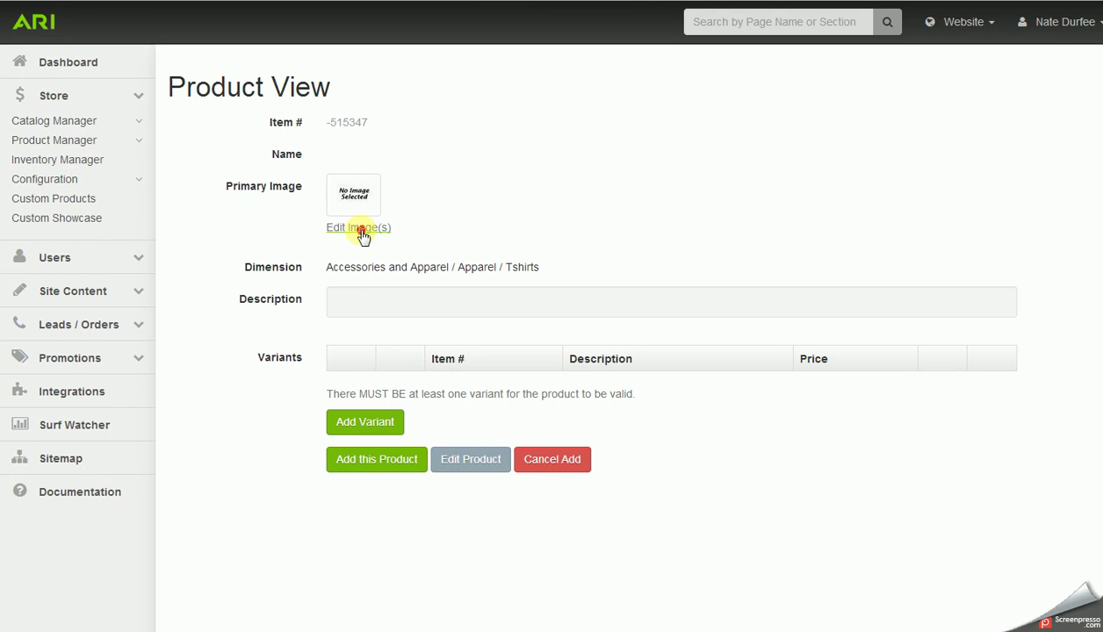
pyautogui.click(358, 227)
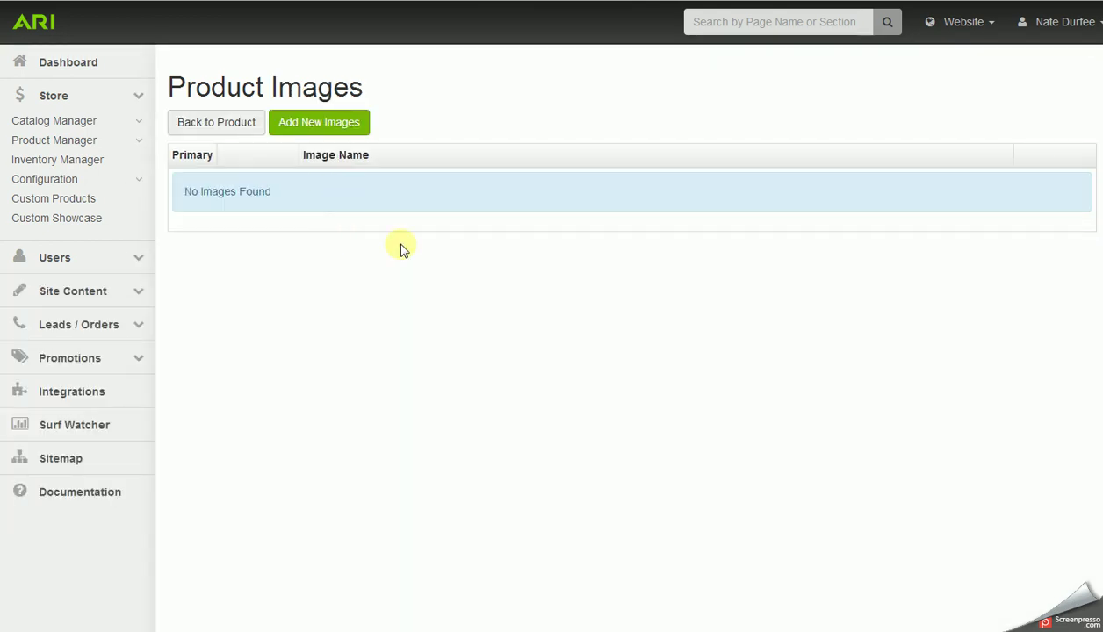
pyautogui.click(328, 129)
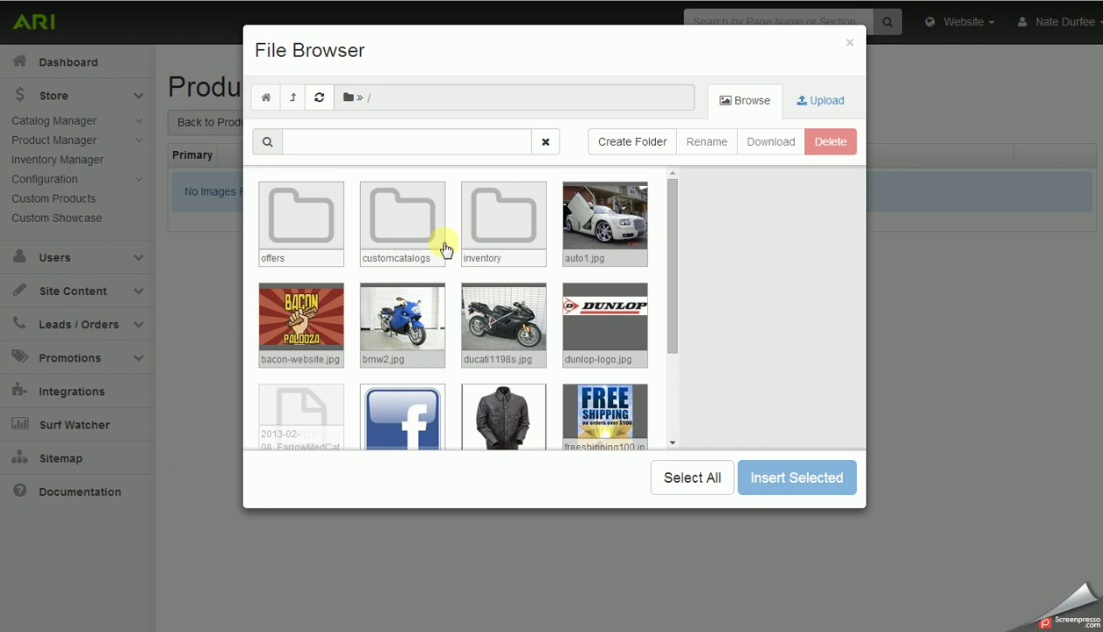
pyautogui.scroll(-3, 592, 268)
pyautogui.scroll(3, 590, 273)
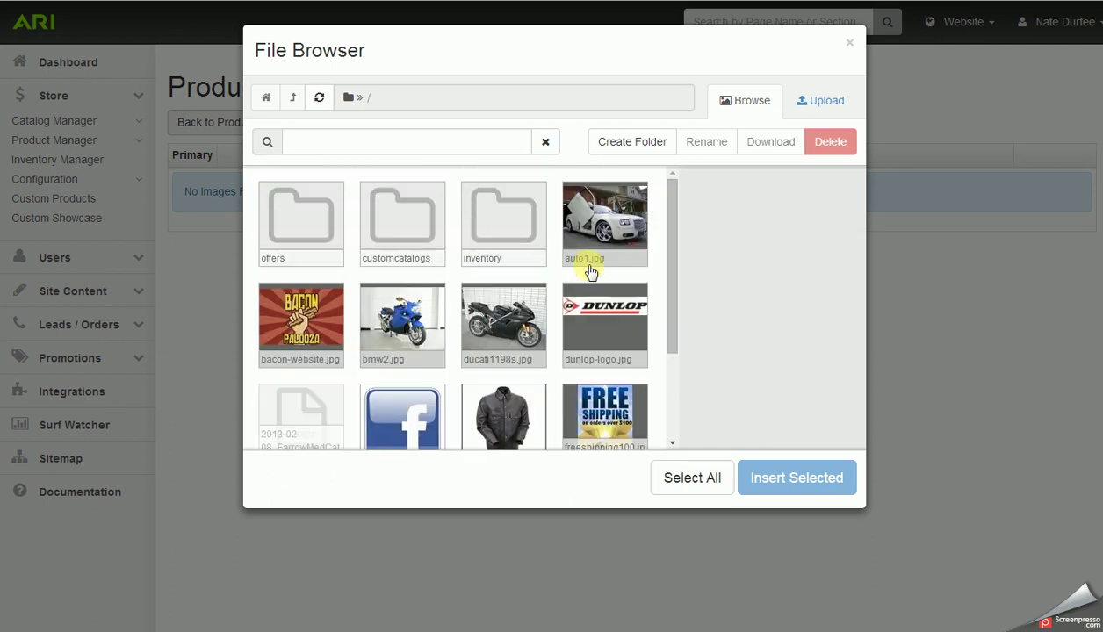
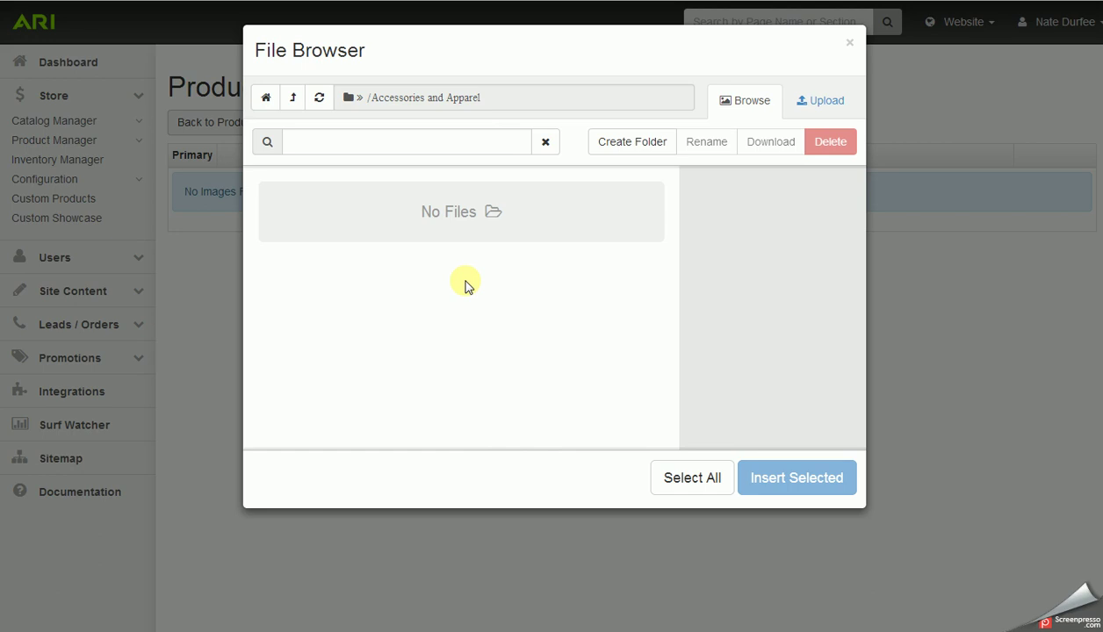
# Upload the oakley_tee_navy and oakley_tee_white pictures into the Accessories and Apparel folder.
pyautogui.click(817, 106)
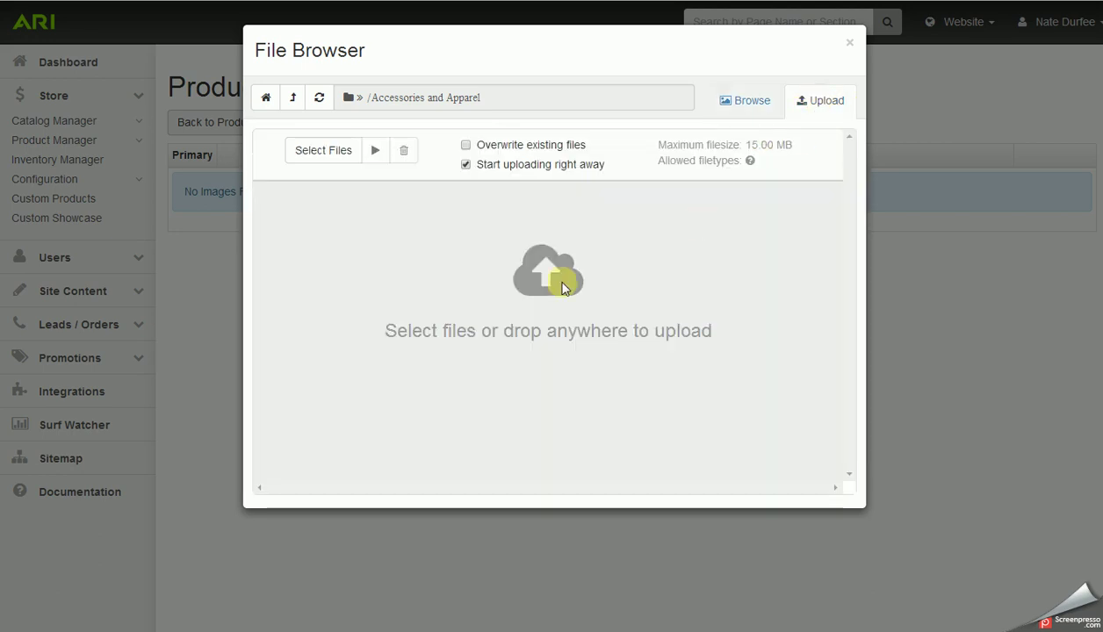
pyautogui.click(324, 153)
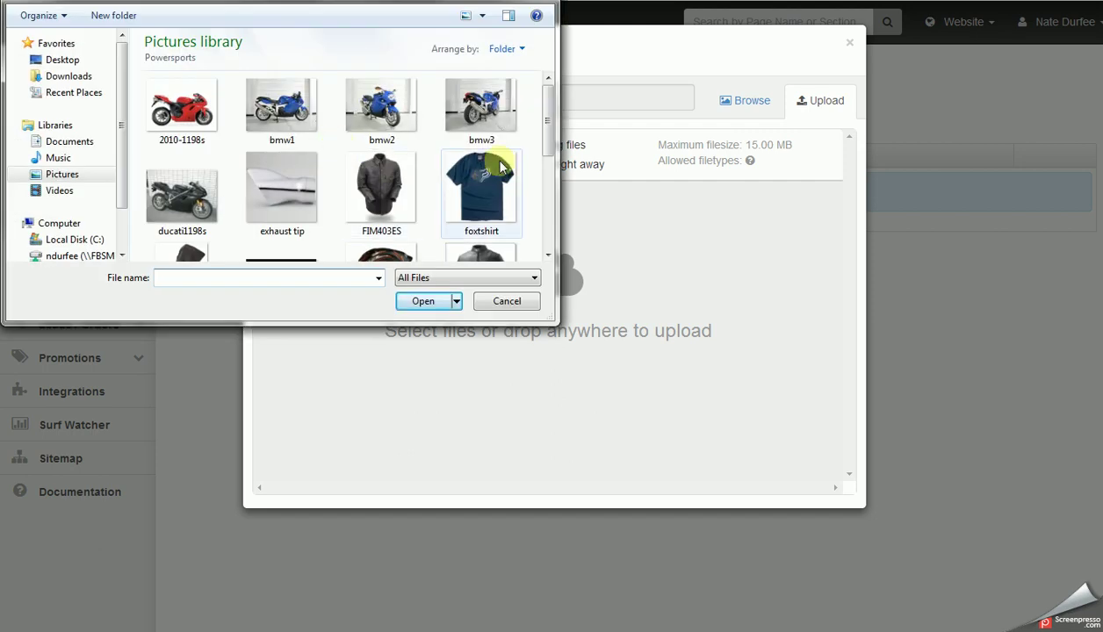
pyautogui.moveTo(548, 141); pyautogui.dragTo(544, 218)
pyautogui.click(183, 195)
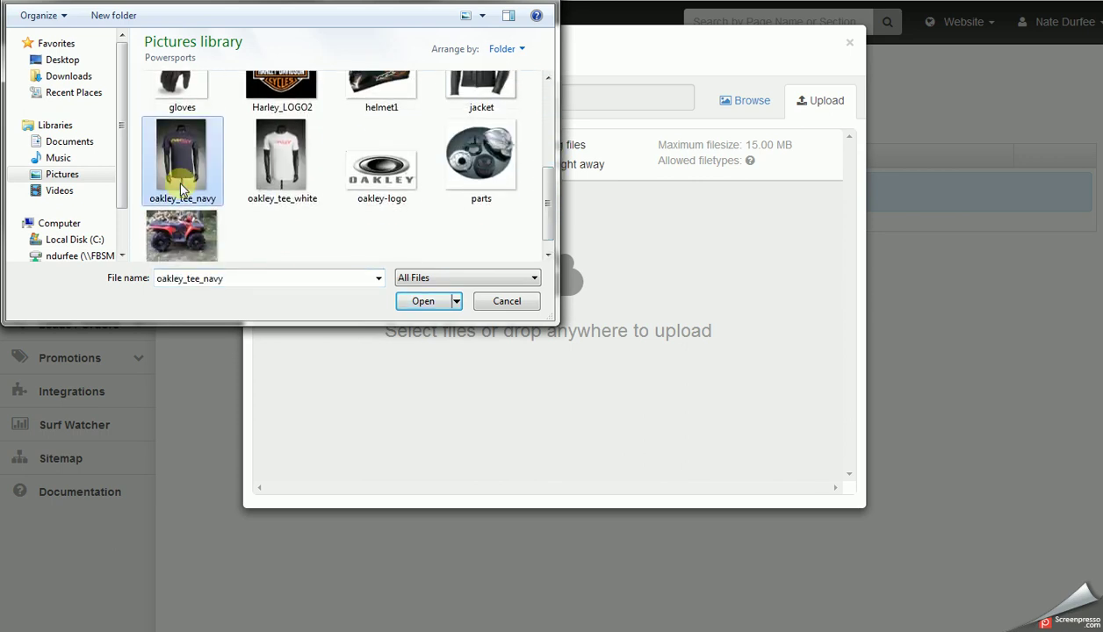
pyautogui.keyDown('ctrl'); pyautogui.click(269, 199); pyautogui.keyUp('ctrl')
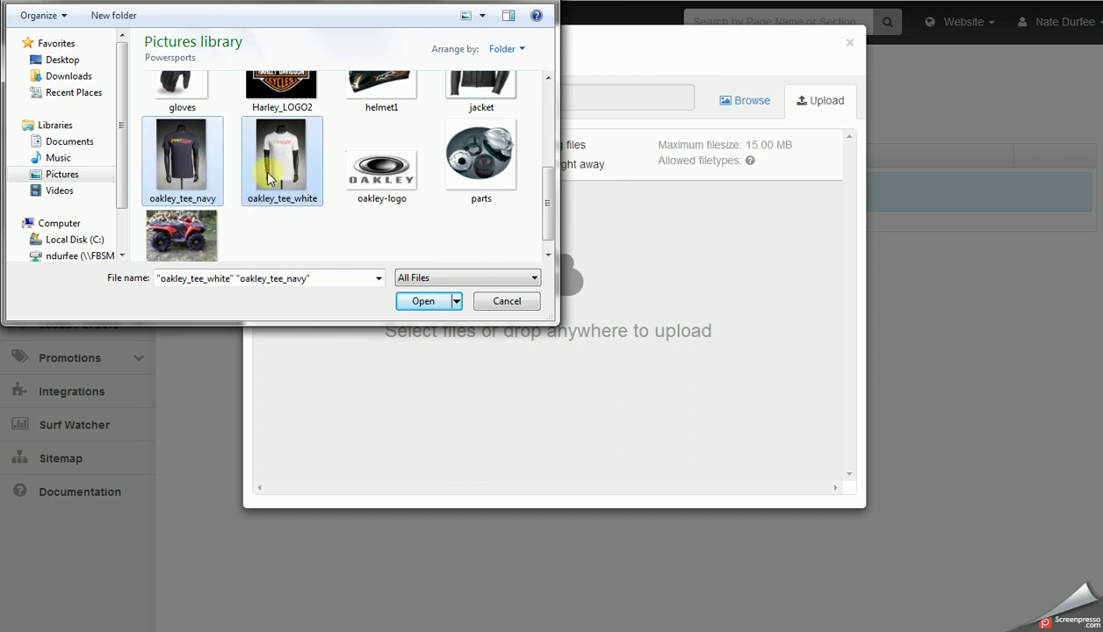
pyautogui.click(423, 301)
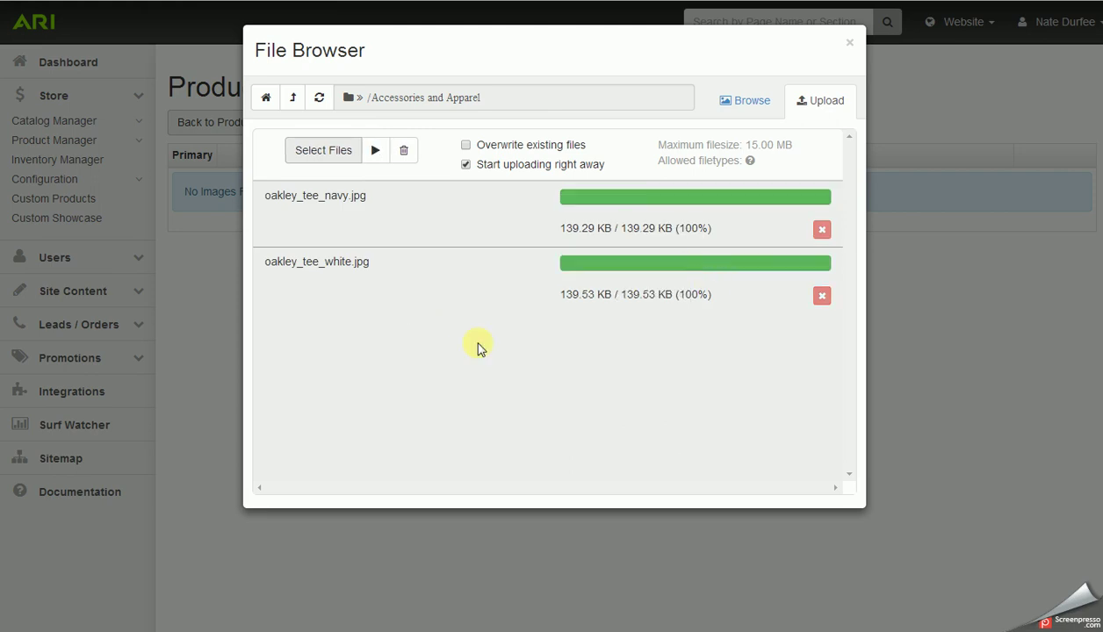
# Insert both uploaded tee pictures as product images, make oakley_tee_white the primary image, and return to the product view.
pyautogui.click(745, 110)
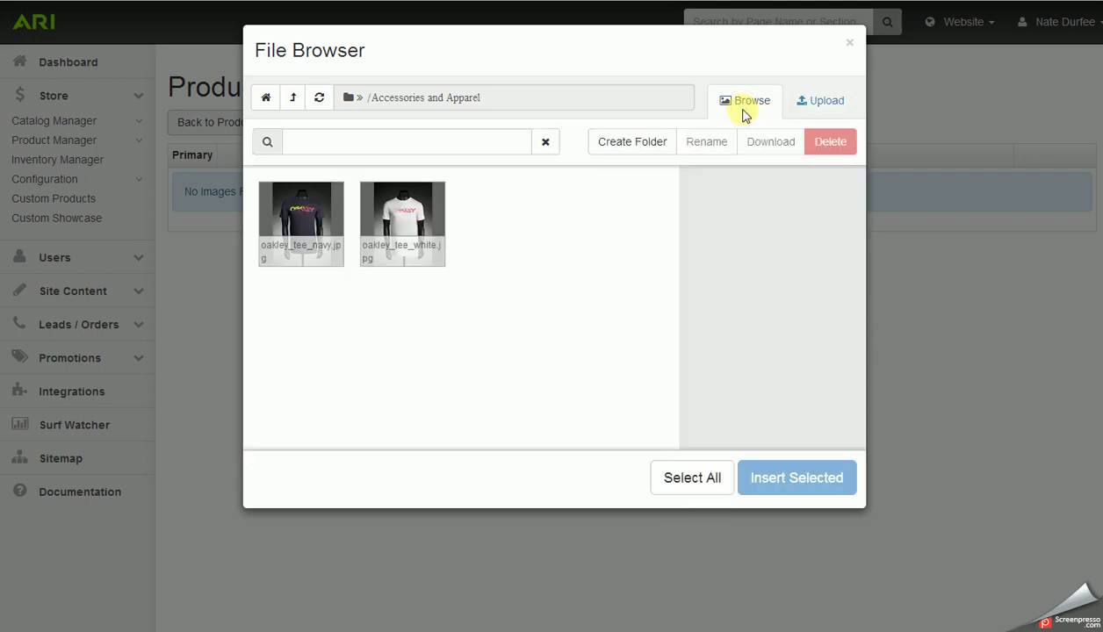
pyautogui.click(678, 479)
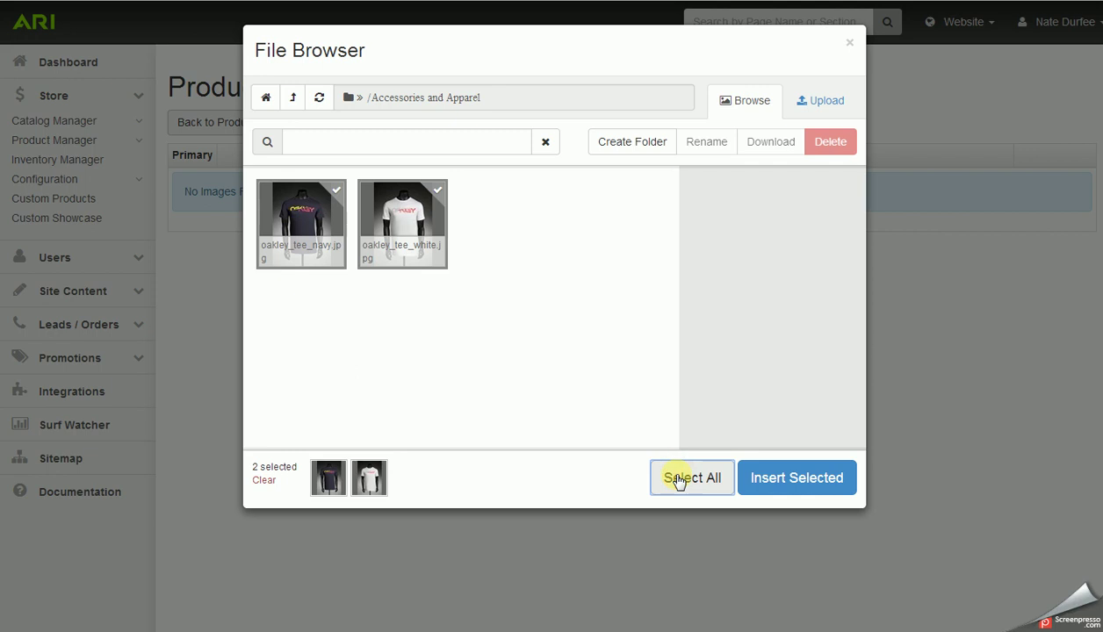
pyautogui.click(782, 485)
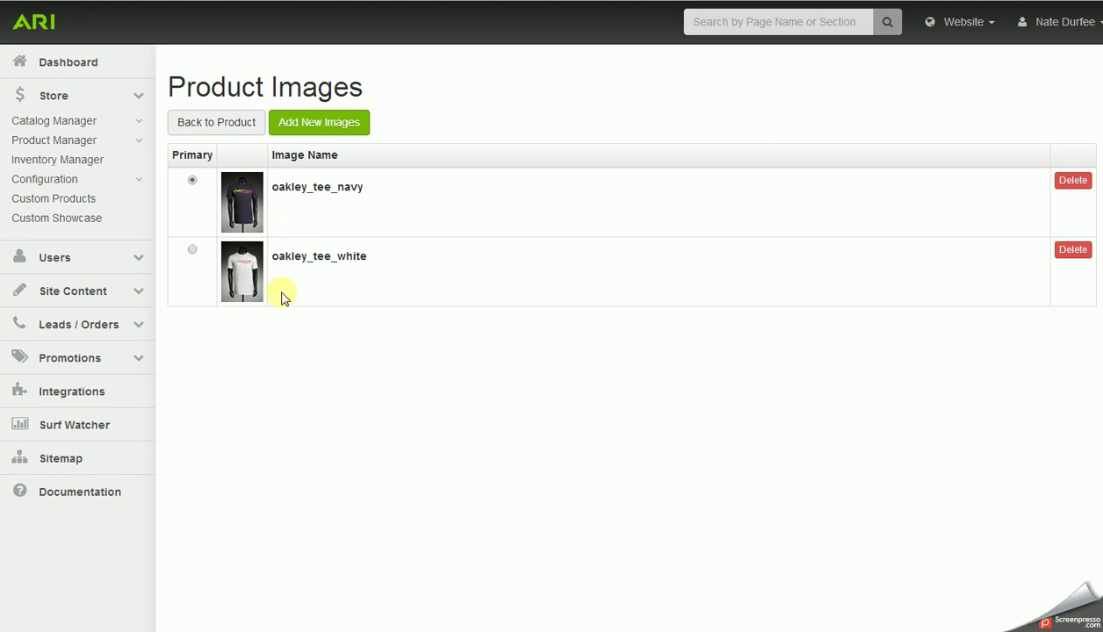
pyautogui.click(192, 250)
pyautogui.click(215, 128)
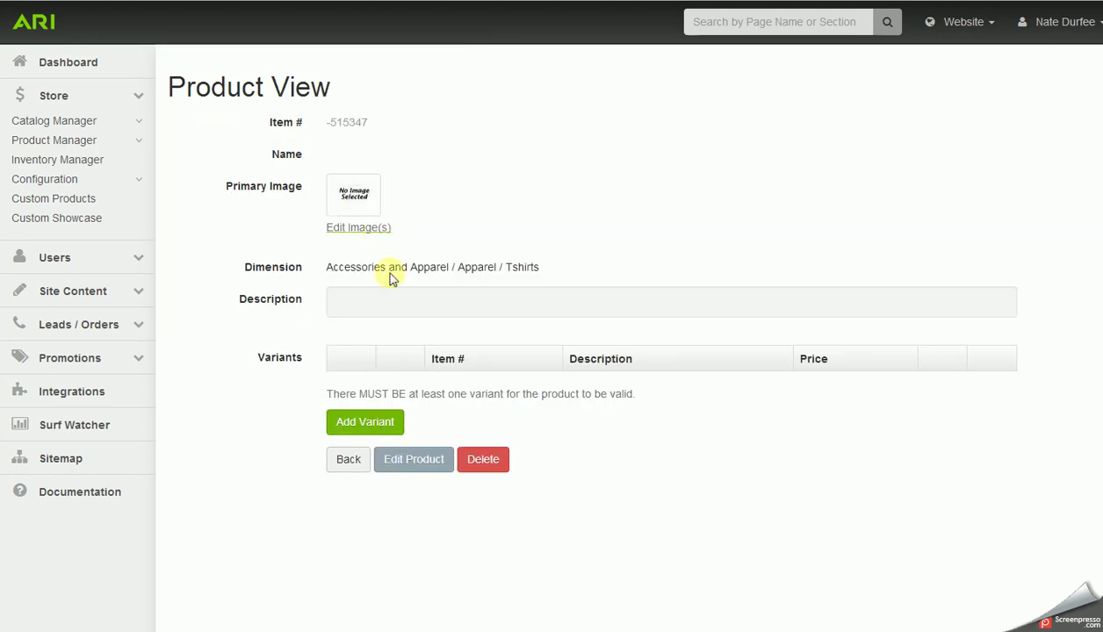
# Edit the product information, naming the item "Oakley Lightning Tshirt" with the description "This is my main product description.".
pyautogui.click(412, 463)
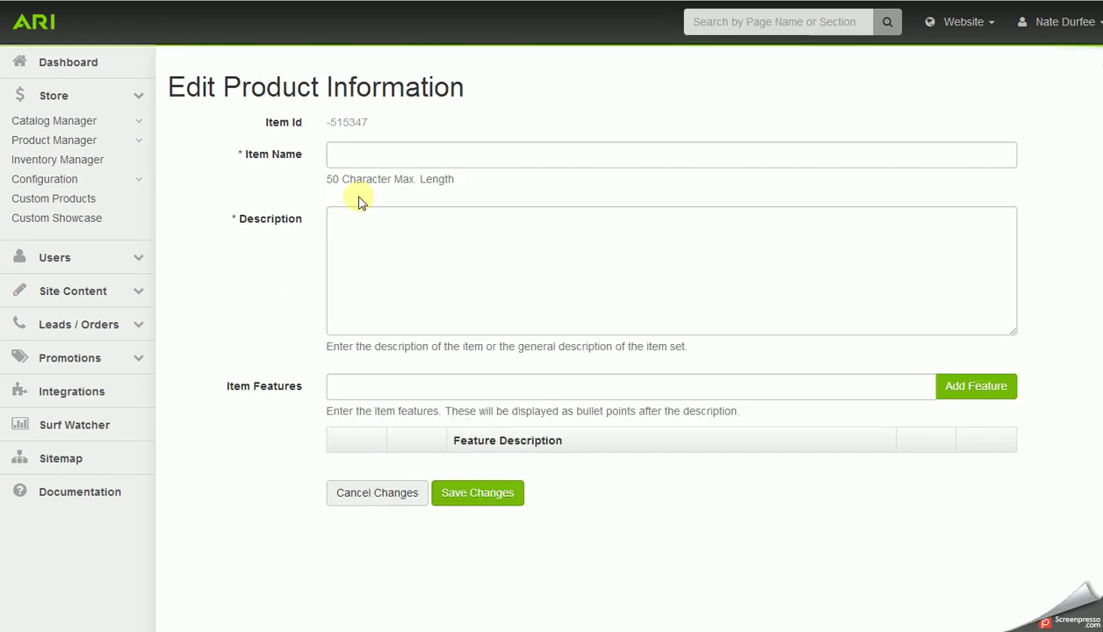
pyautogui.click(345, 156)
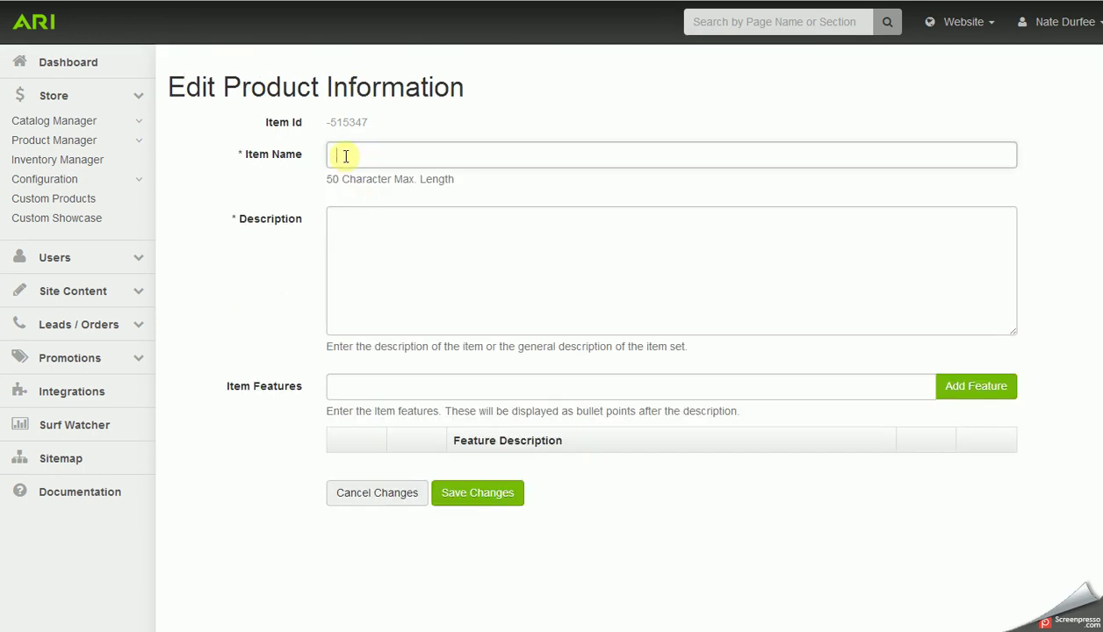
pyautogui.write('Oakley ')
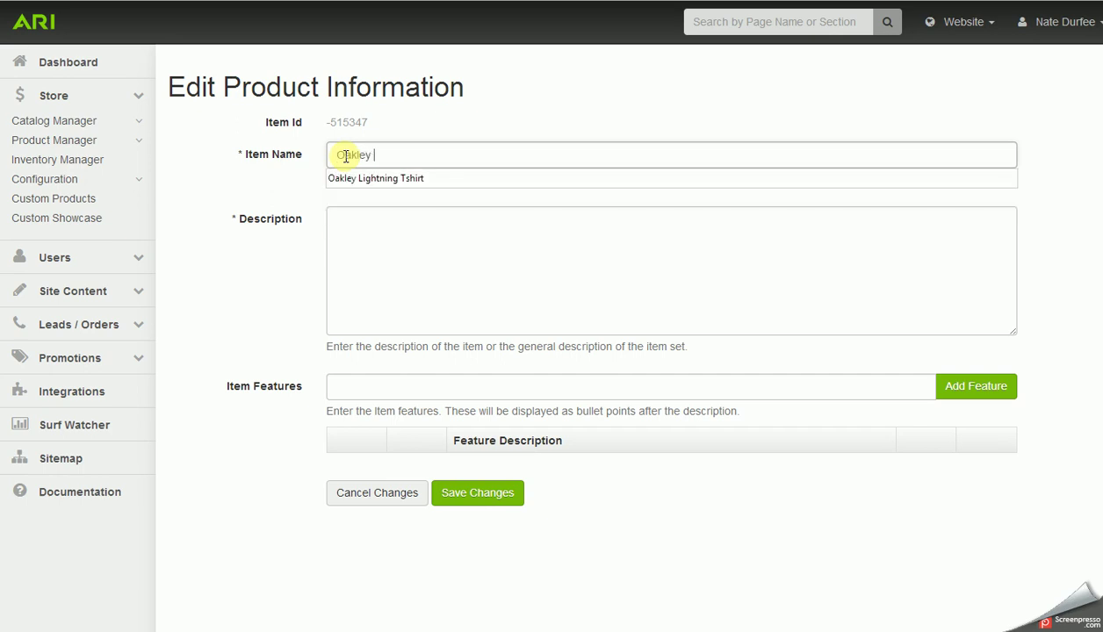
pyautogui.write('Lightning Tshirt')
pyautogui.click(397, 259)
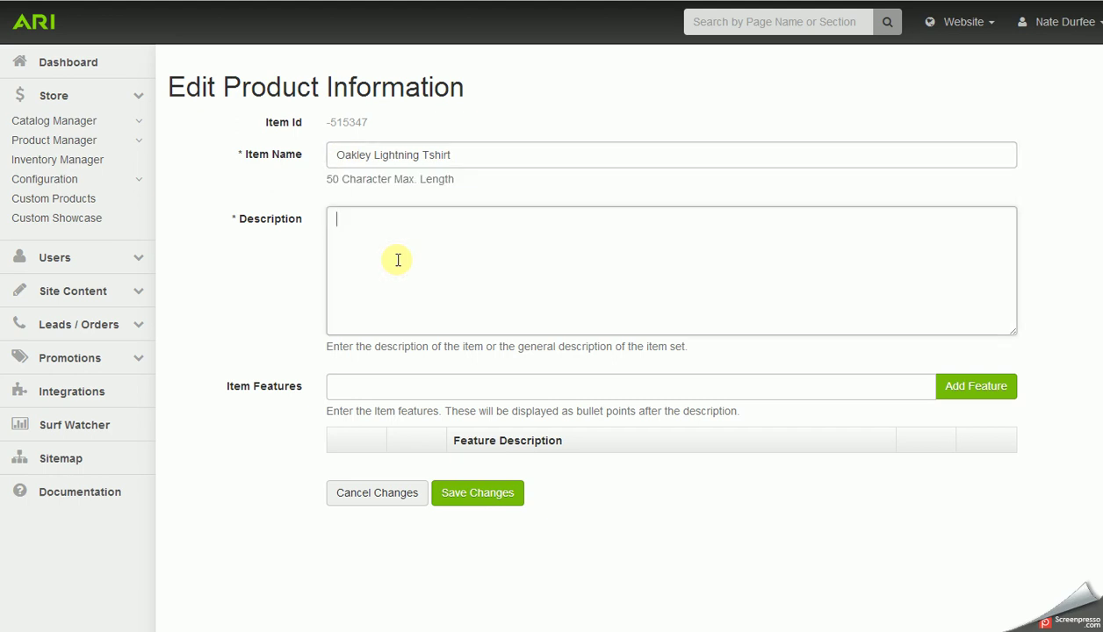
pyautogui.write('This is my main produ')
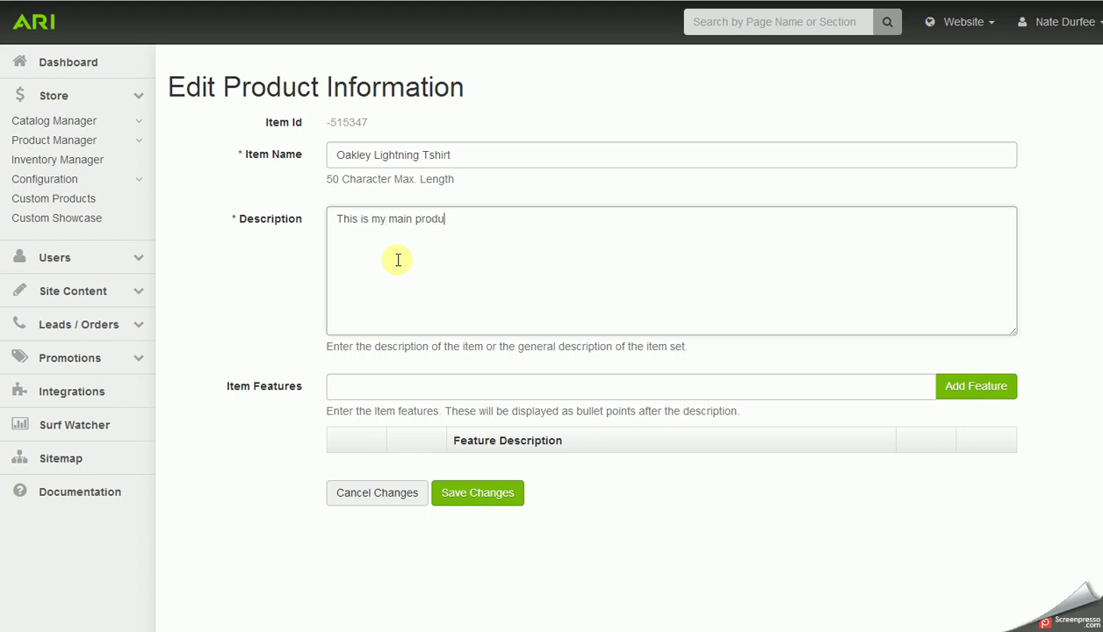
pyautogui.write('ct description.')
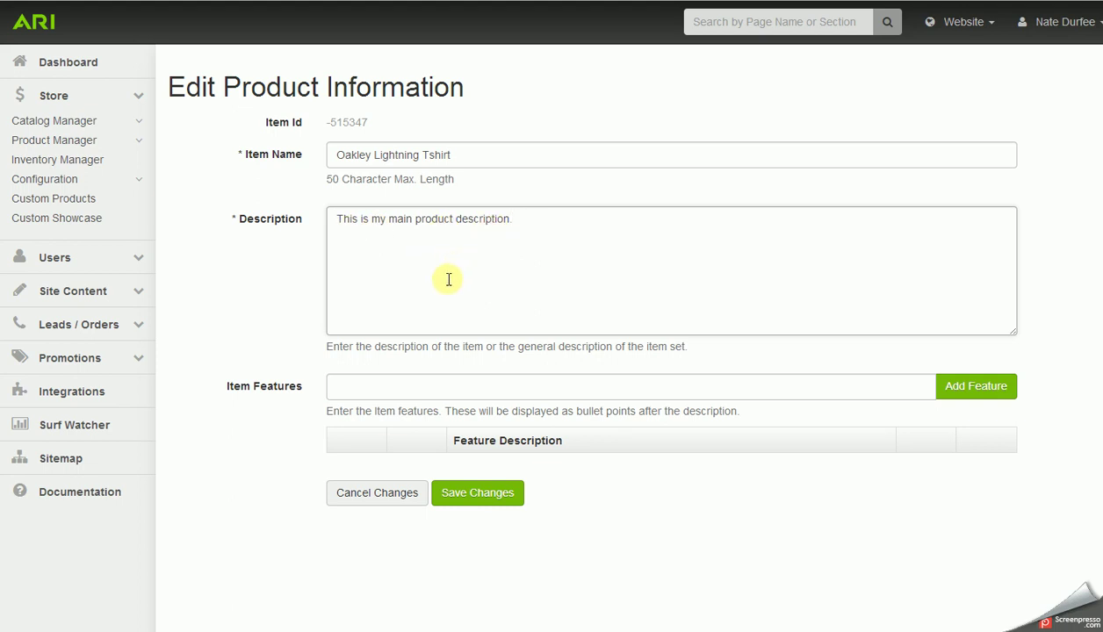
# Add the item feature "100% Cotton" and save the product information.
pyautogui.click(385, 392)
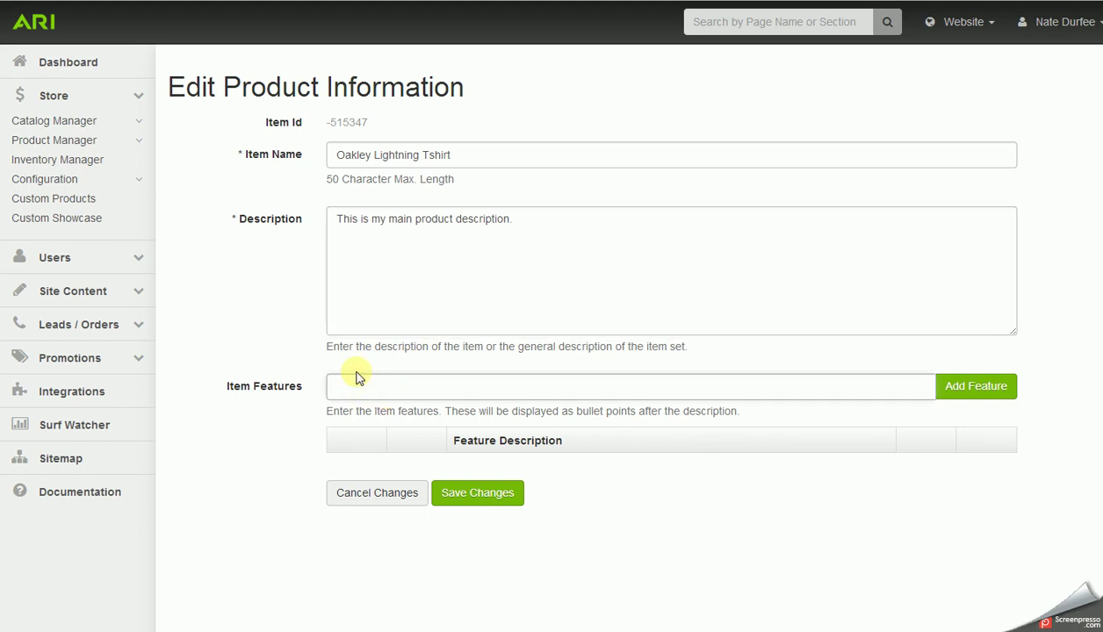
pyautogui.write('100% Cotton')
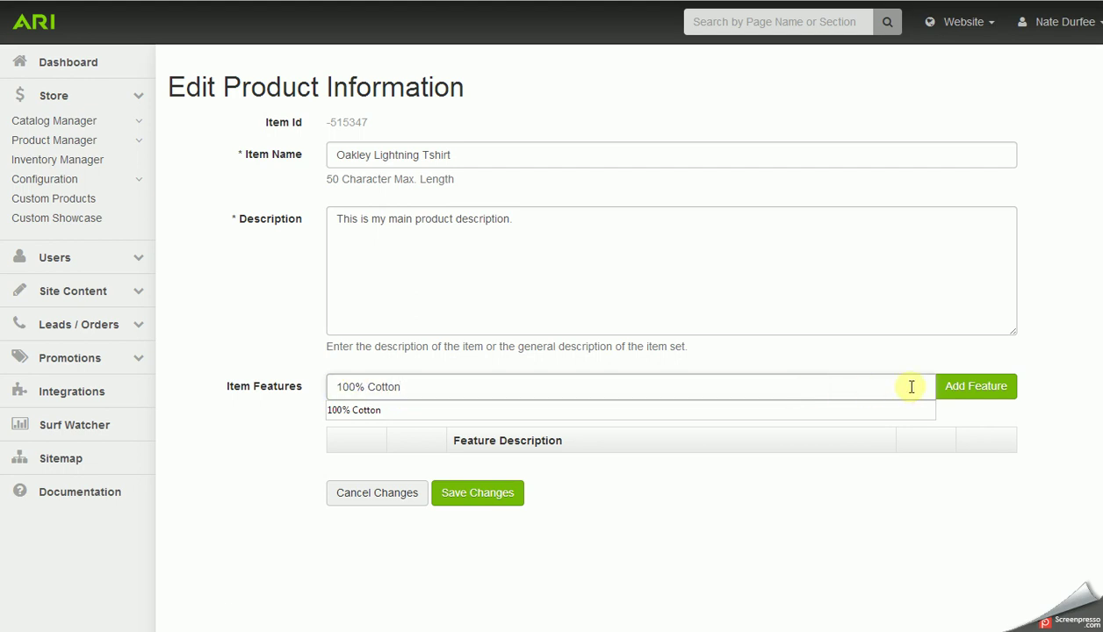
pyautogui.click(944, 397)
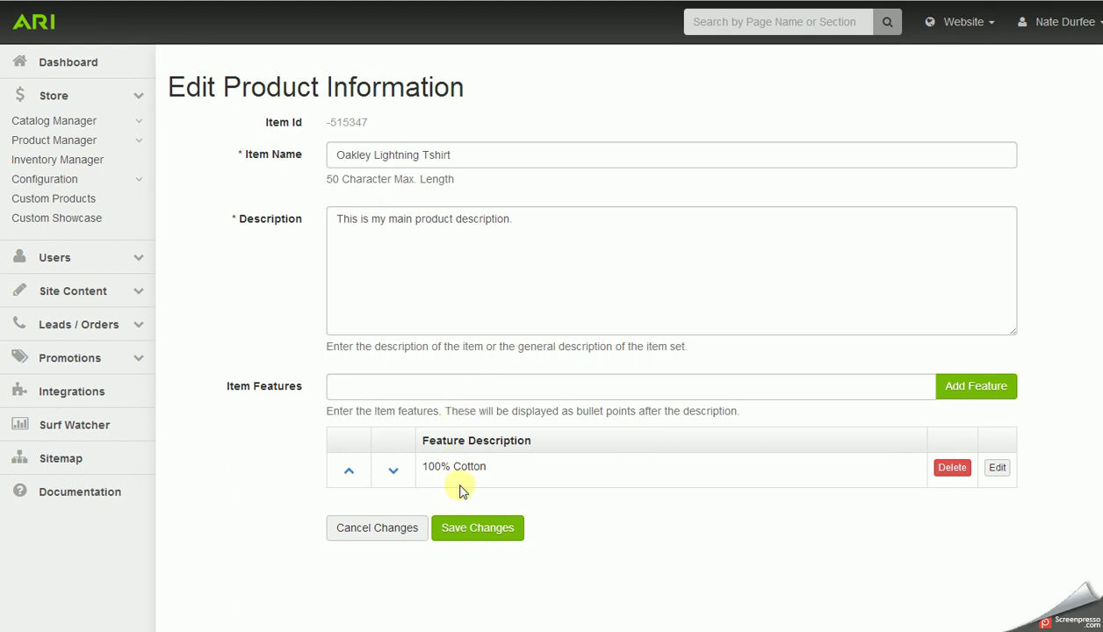
pyautogui.click(486, 535)
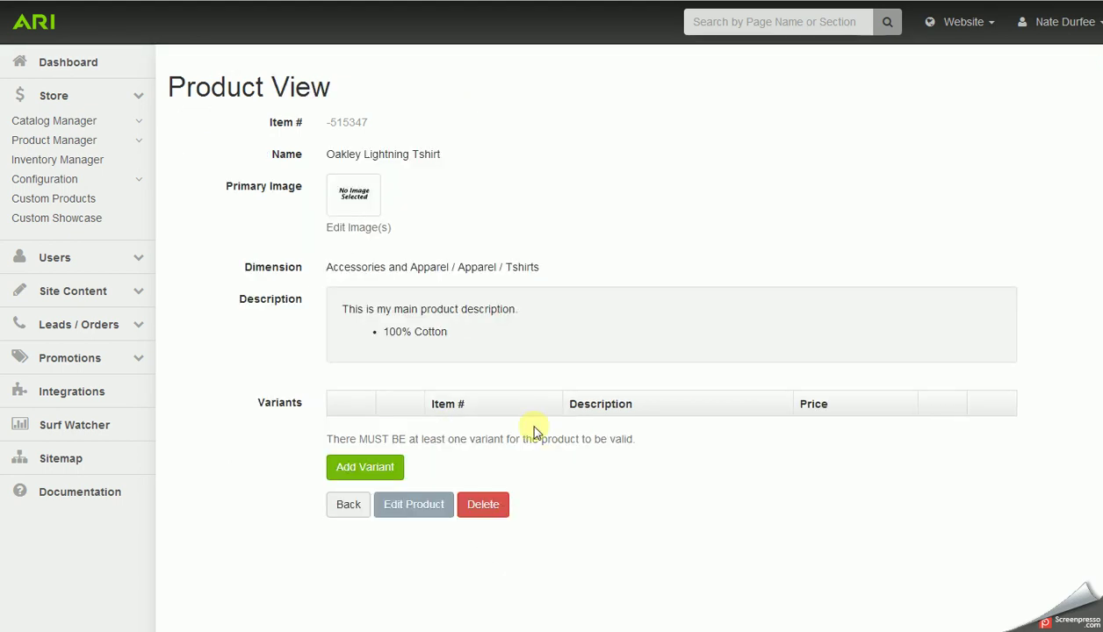
# Add a product variant with part number 0001, MSRP $20.99 and description "Color: White - Size: Small".
pyautogui.click(362, 468)
pyautogui.click(478, 136)
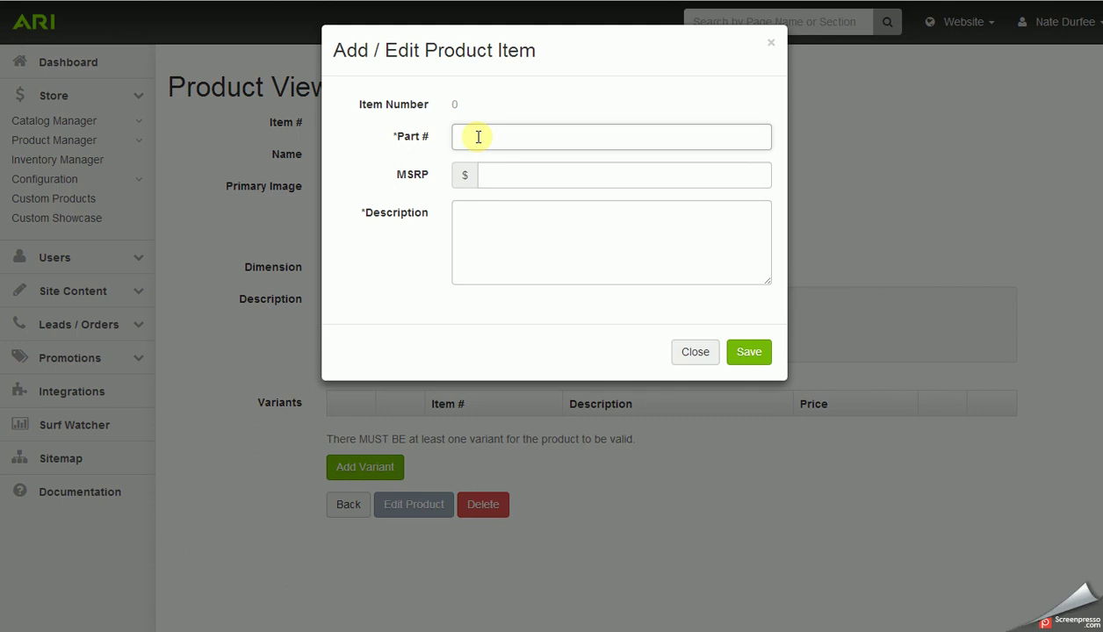
pyautogui.write('00')
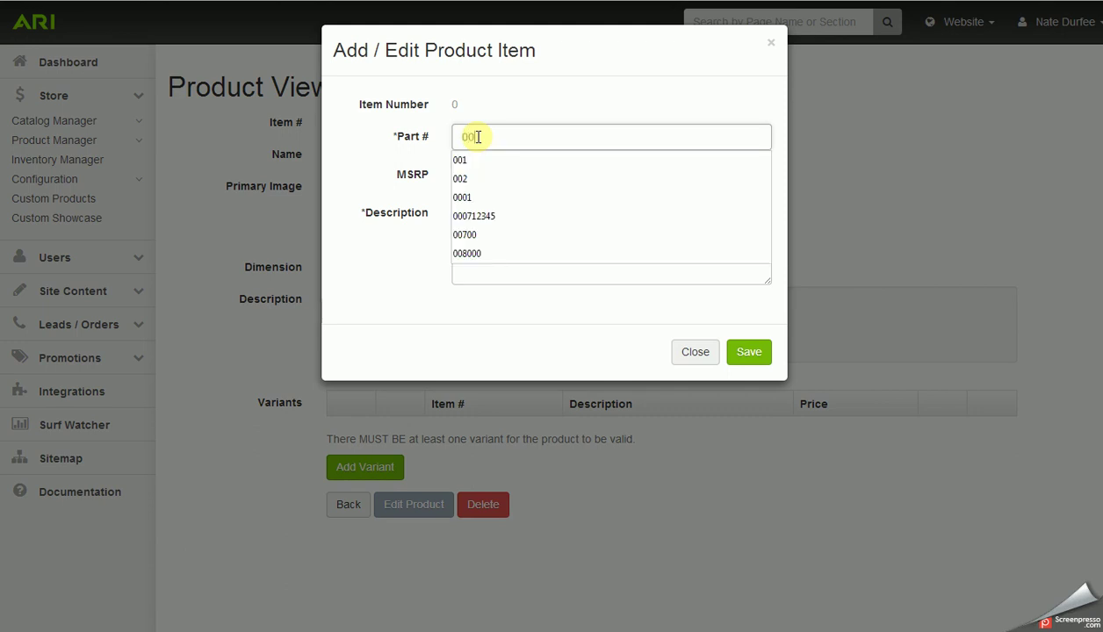
pyautogui.write('01')
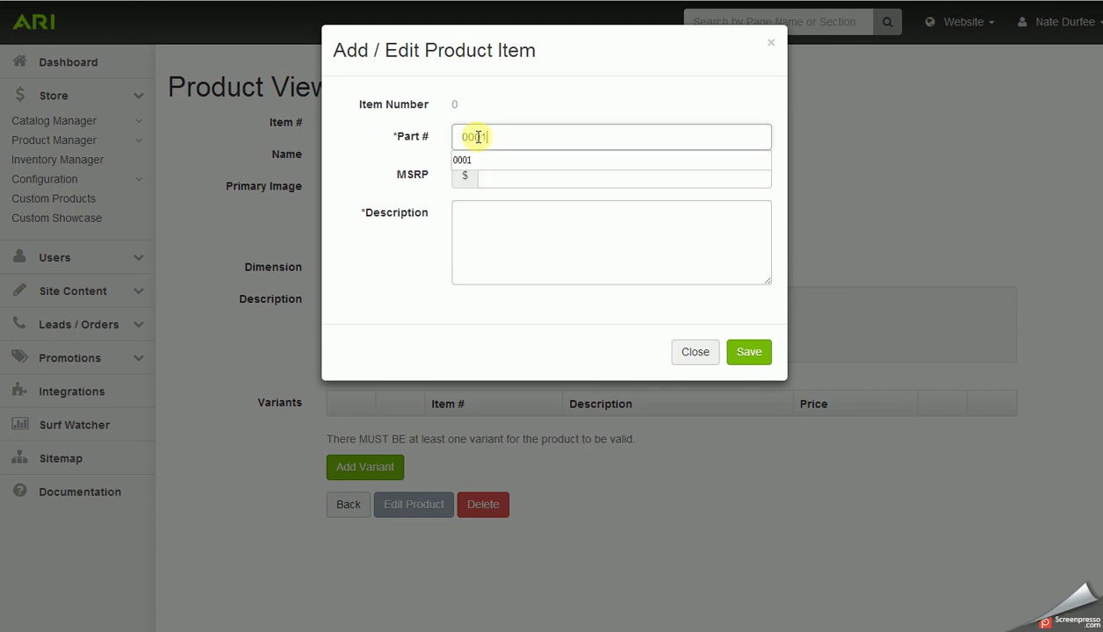
pyautogui.click(504, 178)
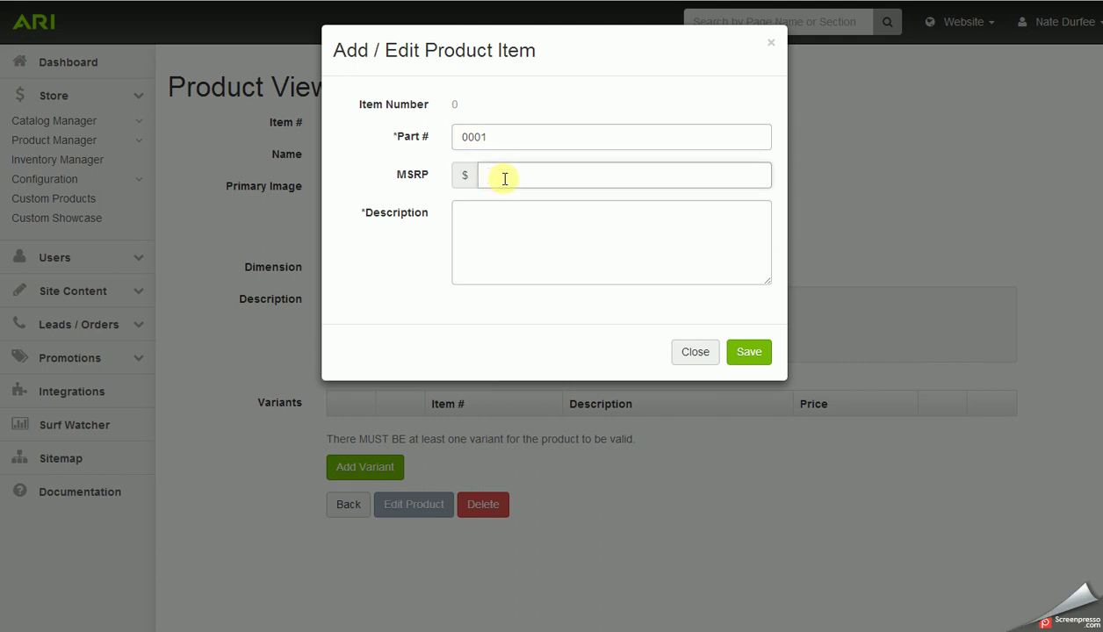
pyautogui.write('20.99')
pyautogui.click(495, 225)
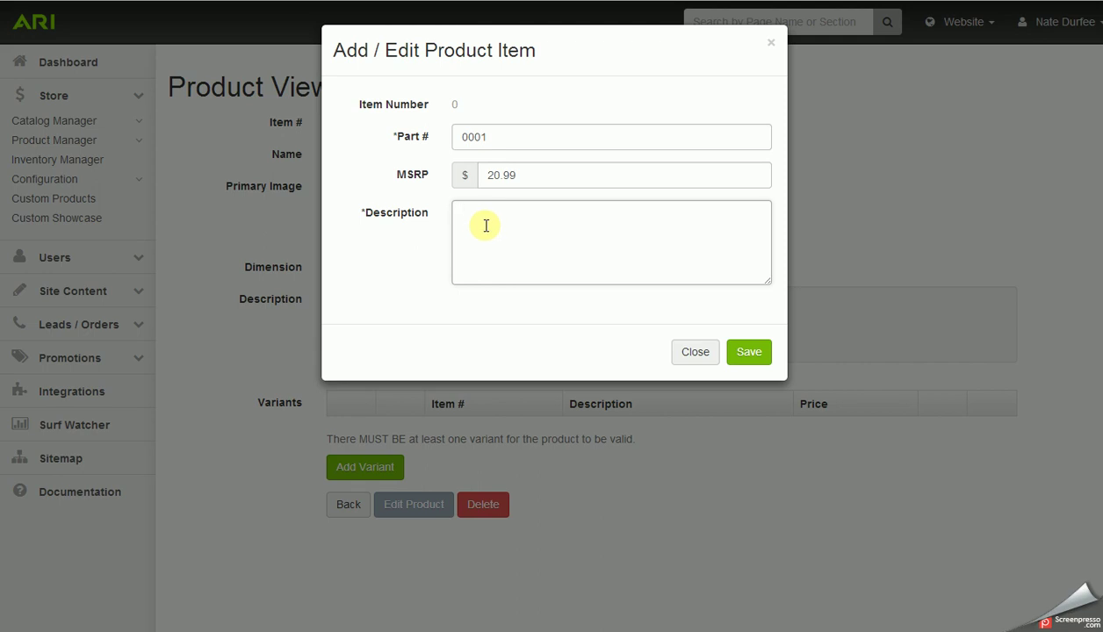
pyautogui.write('Color: White - Size: Small')
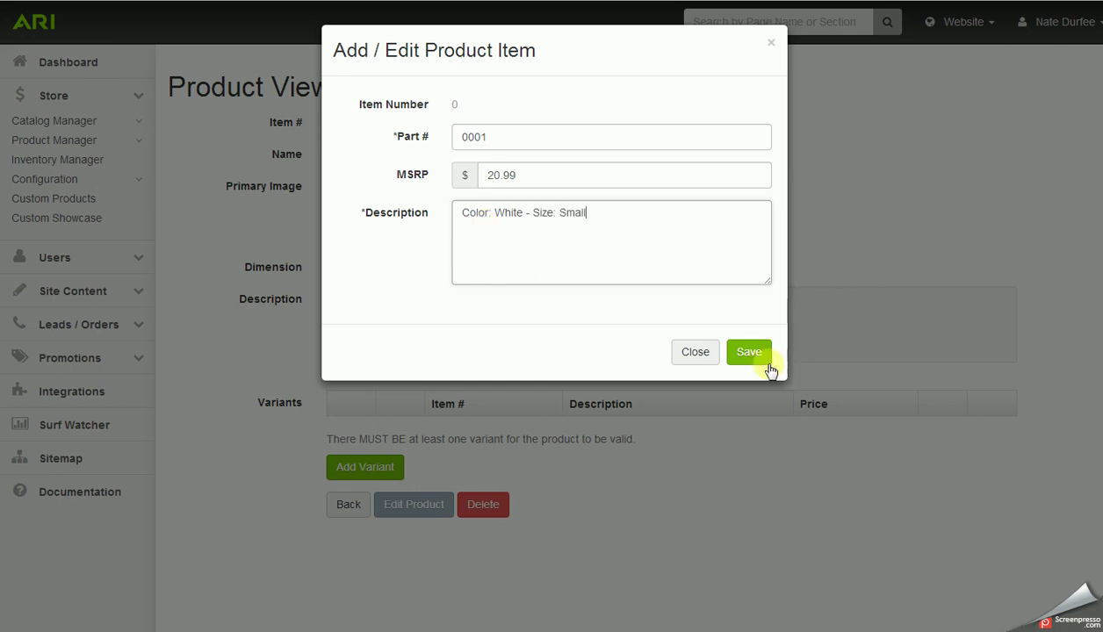
pyautogui.click(753, 362)
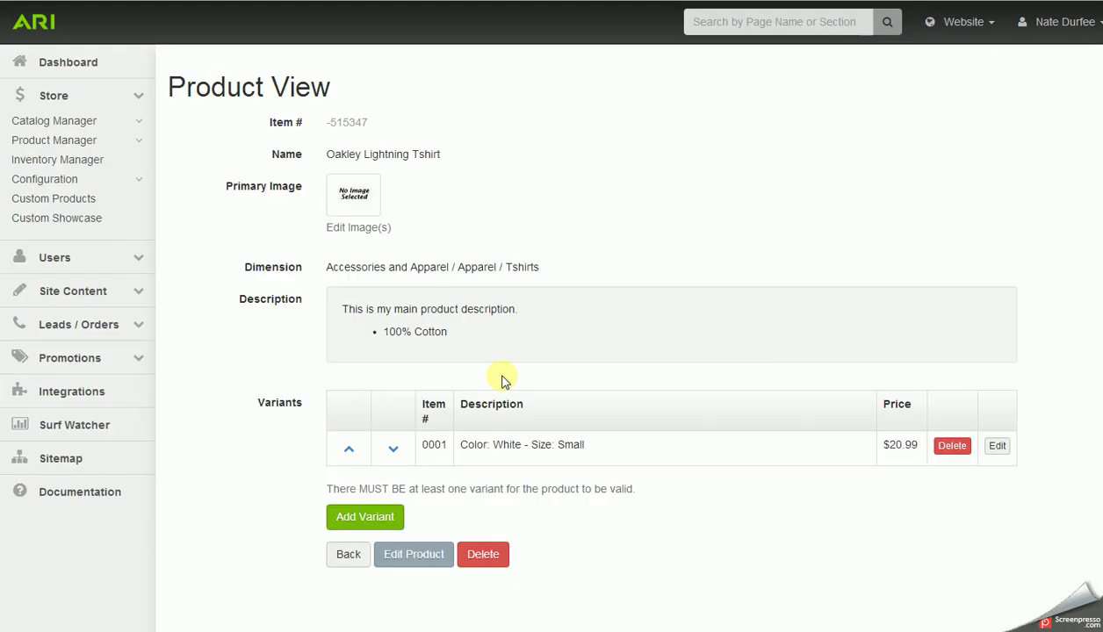
# Add another variant with part number 0002, MSRP $20.99 and description "Color: White - Size: Medium".
pyautogui.click(380, 523)
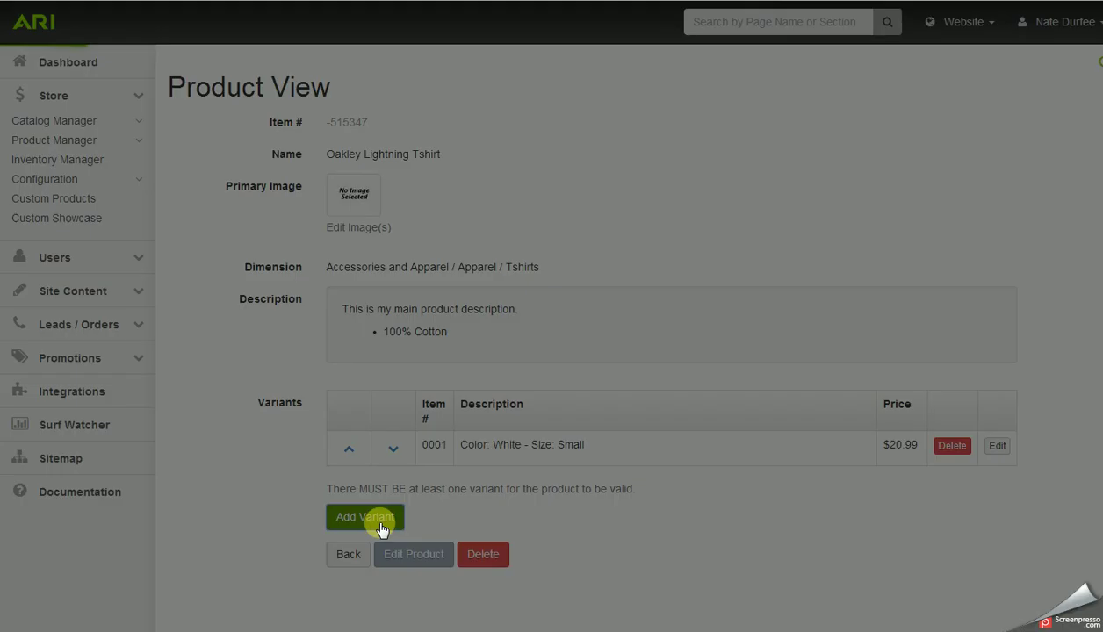
pyautogui.click(472, 139)
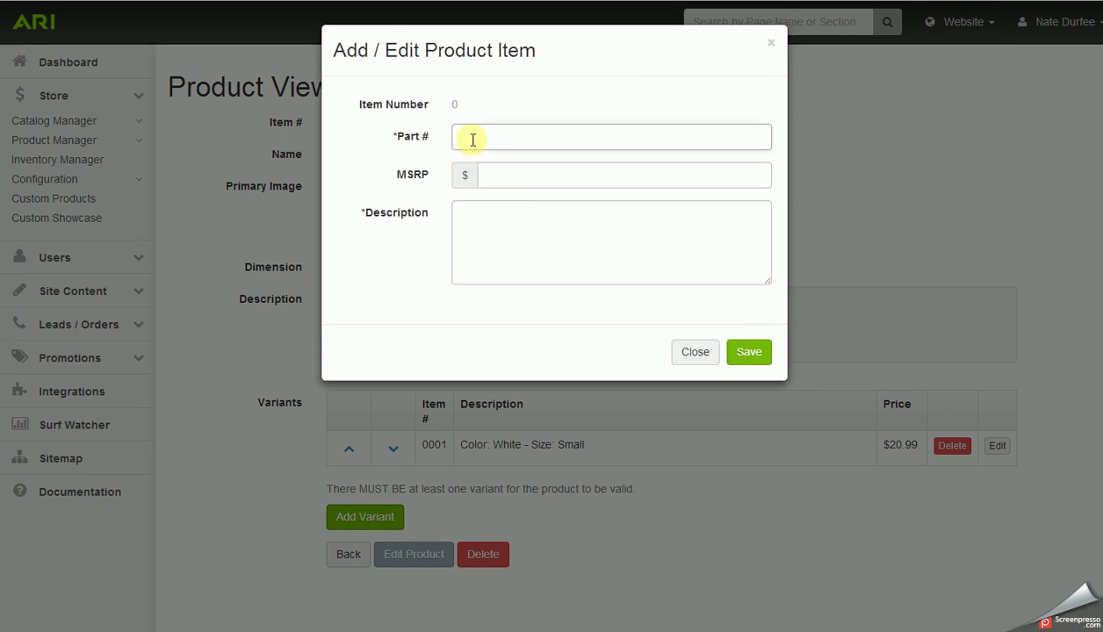
pyautogui.write('00')
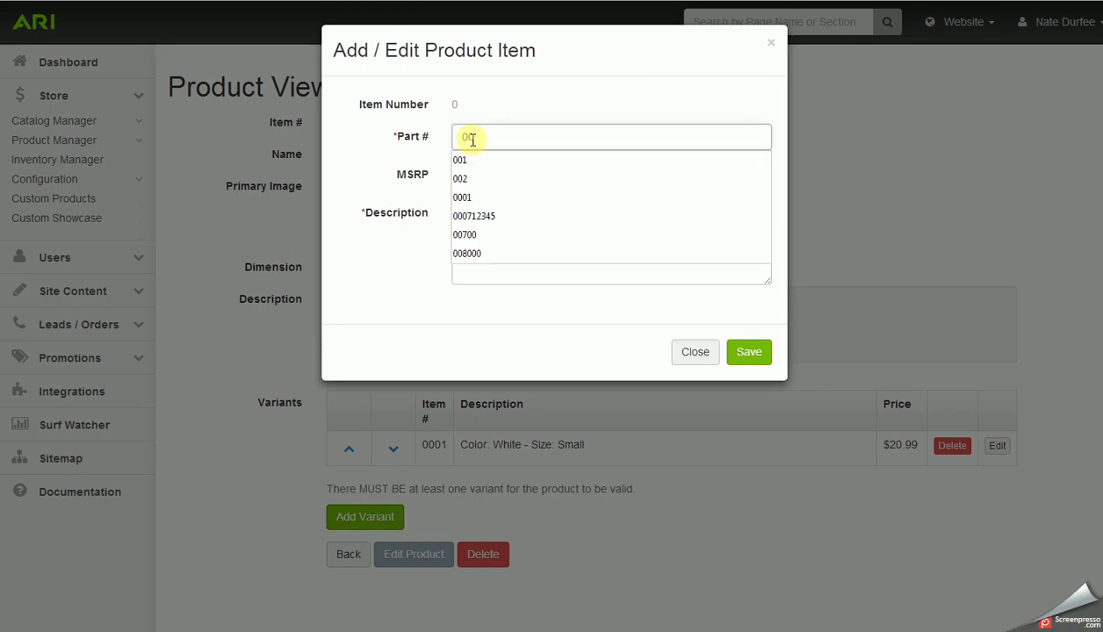
pyautogui.write('02')
pyautogui.click(499, 177)
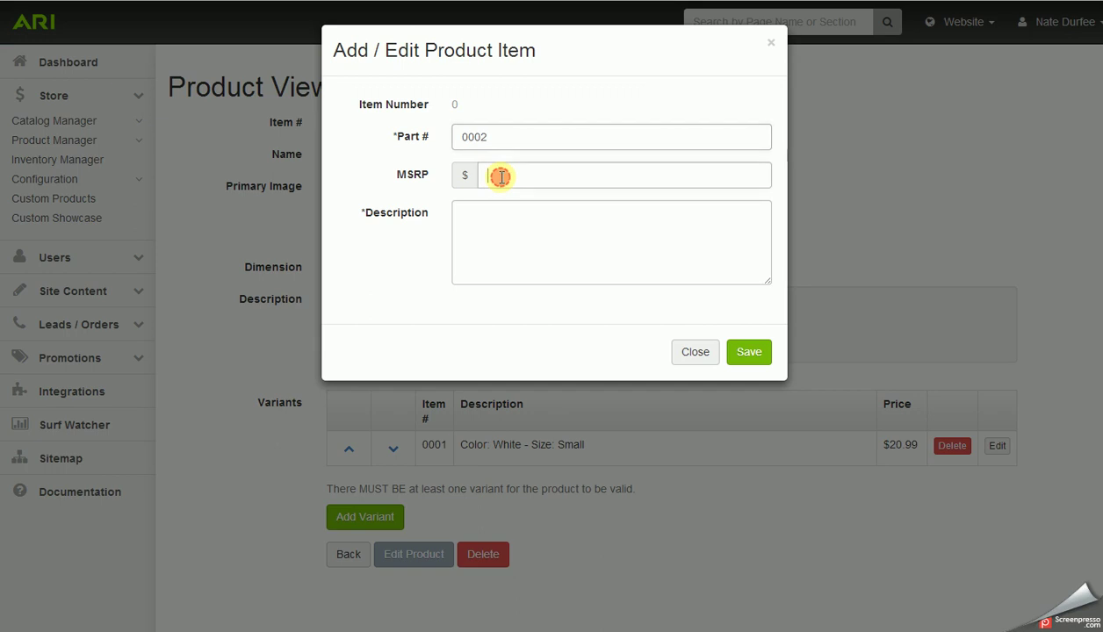
pyautogui.write('20.99')
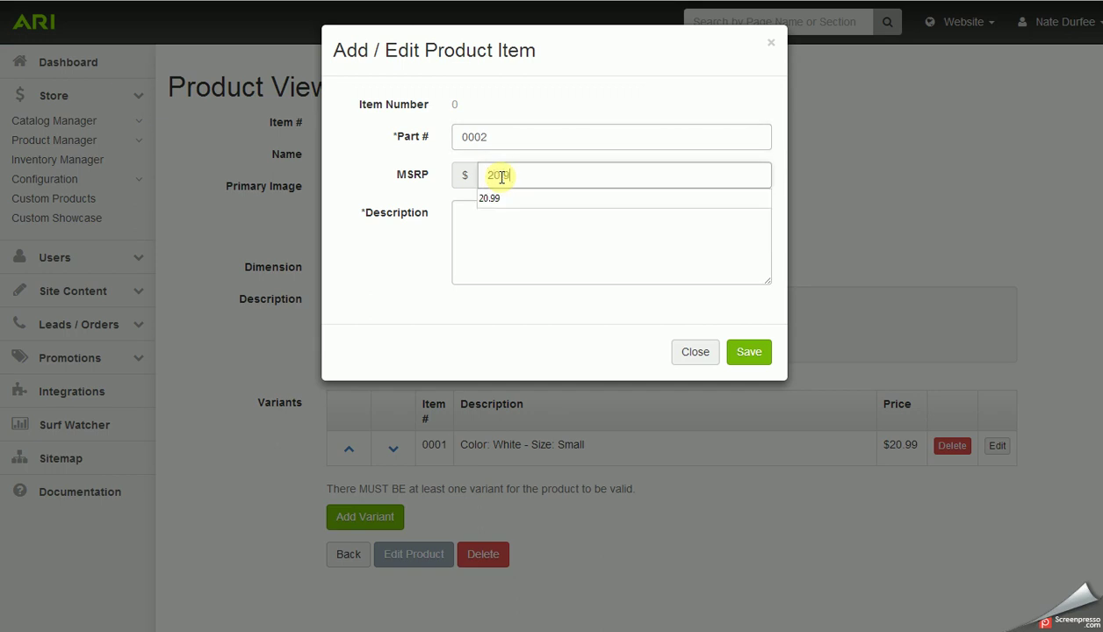
pyautogui.click(483, 220)
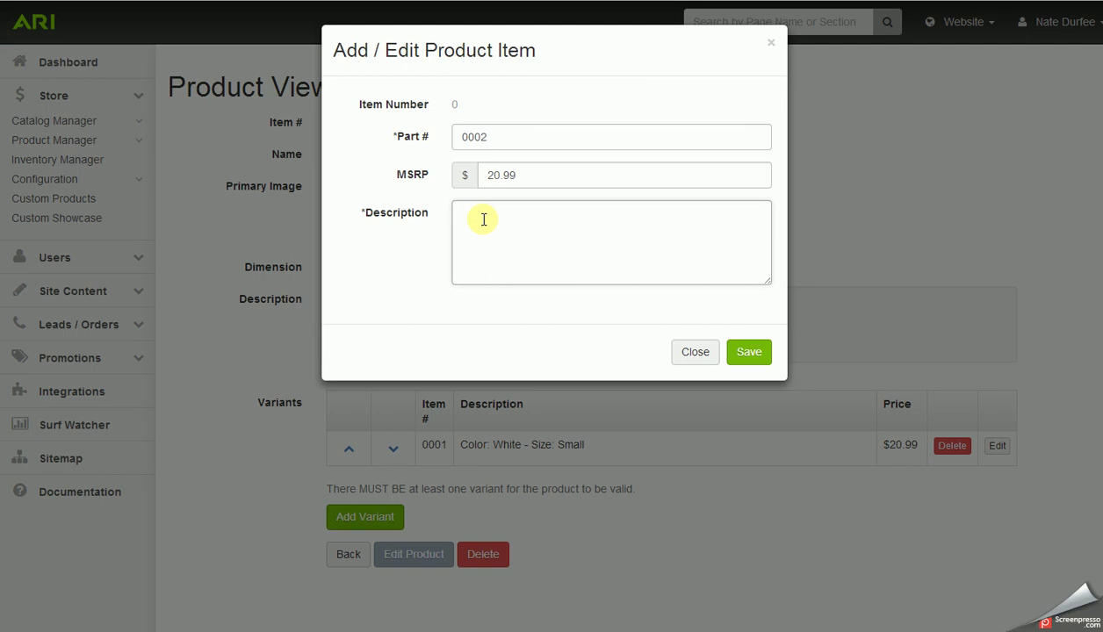
pyautogui.write('Color: White - Size: Medium')
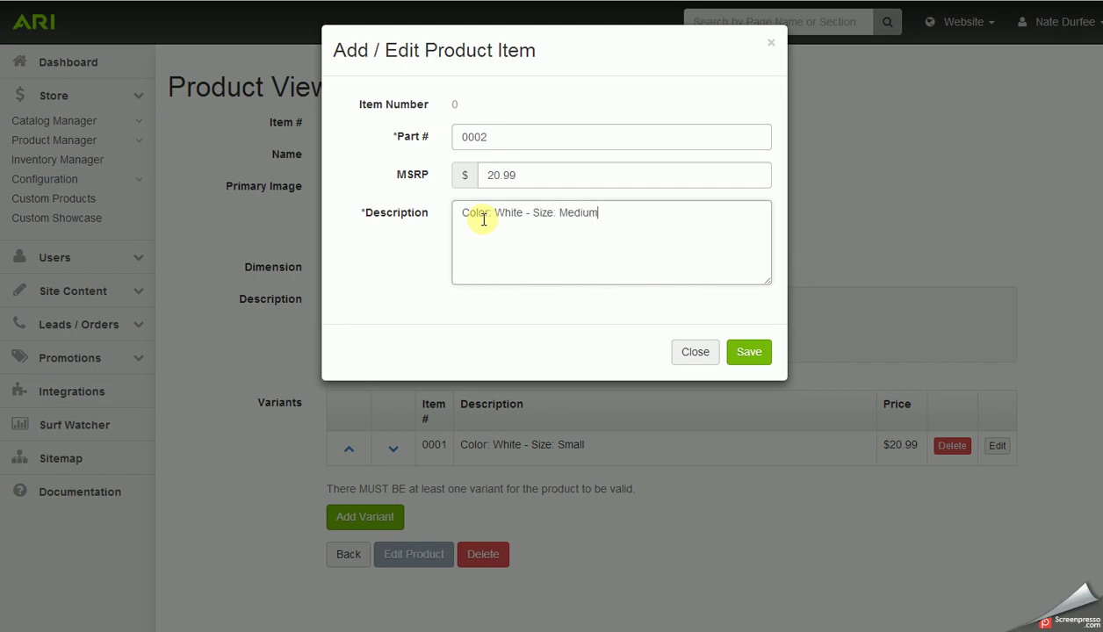
pyautogui.click(748, 353)
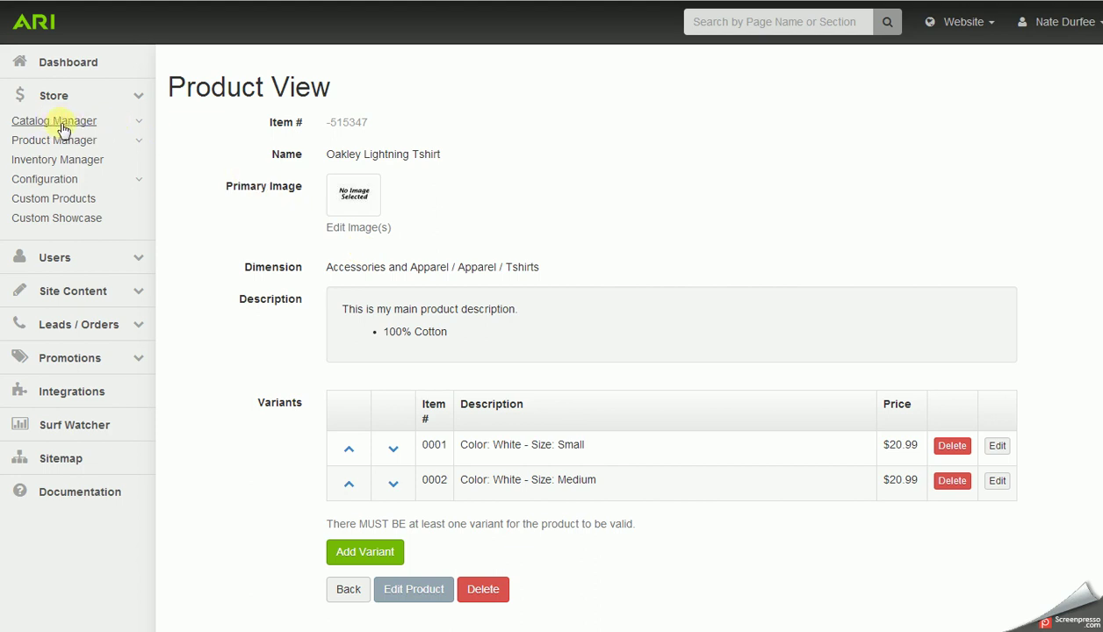
# In Catalog Manager, enable the available custom brand listed after CRKT for the site and save the changes.
pyautogui.click(140, 128)
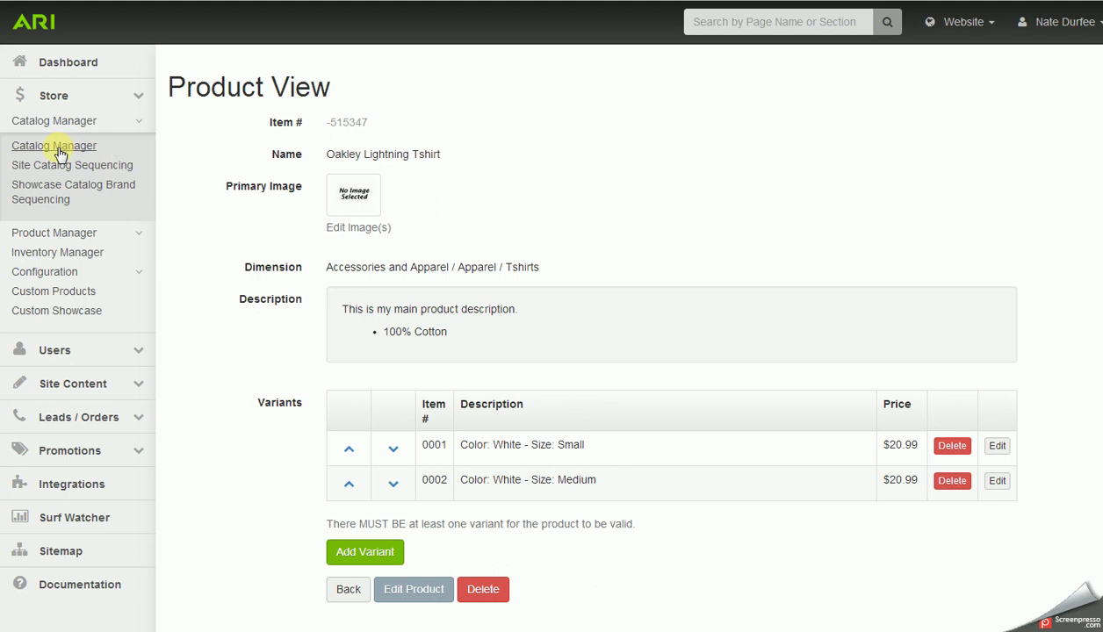
pyautogui.click(57, 148)
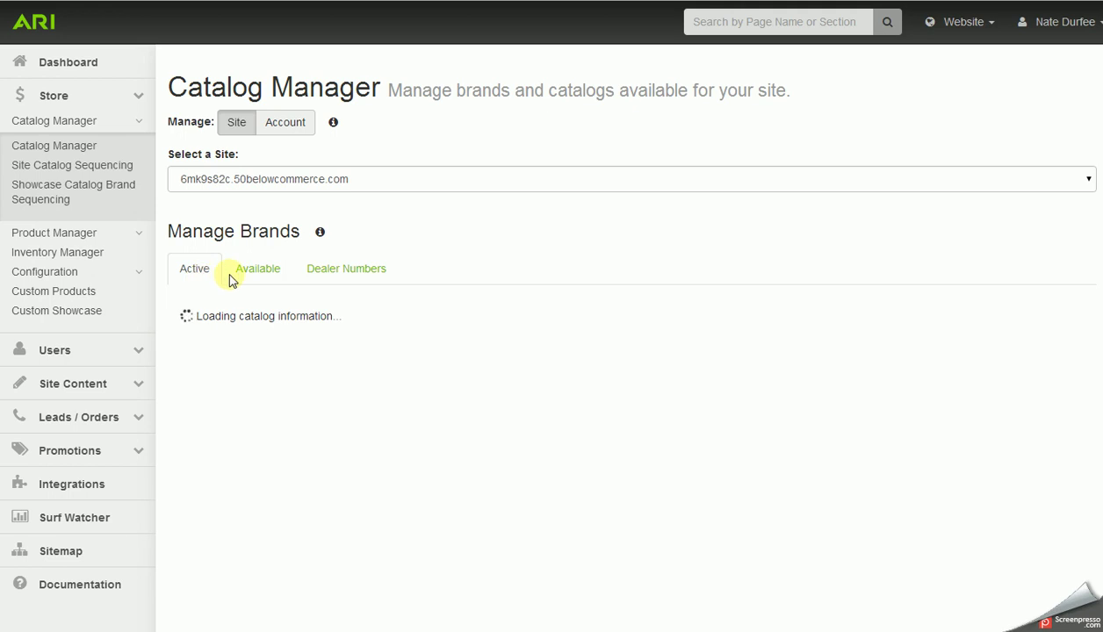
pyautogui.click(259, 272)
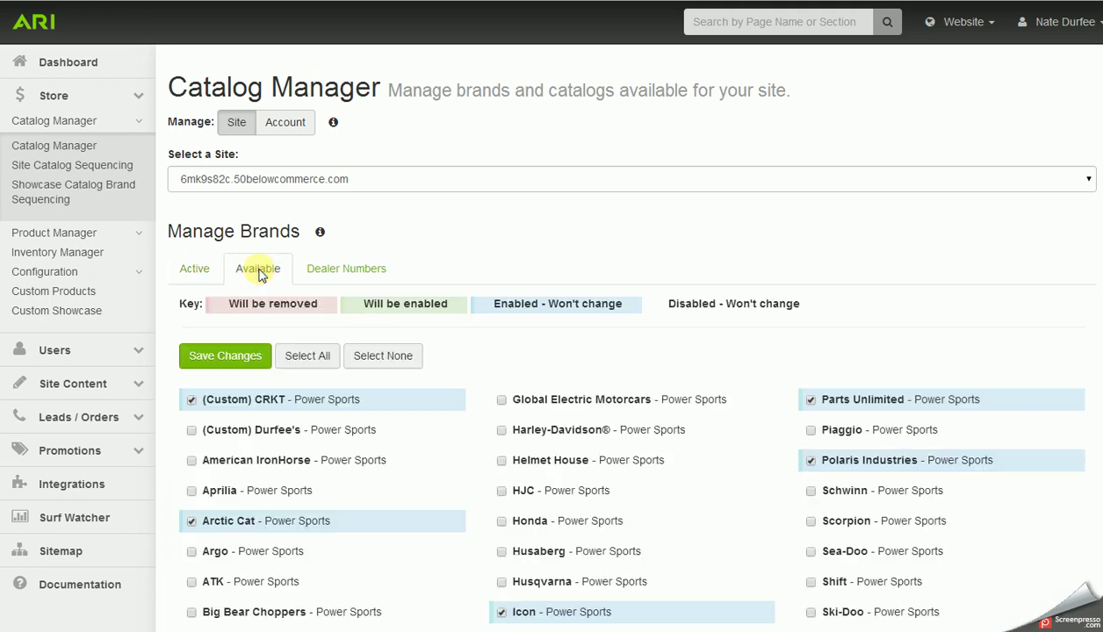
pyautogui.scroll(-2, 272, 321)
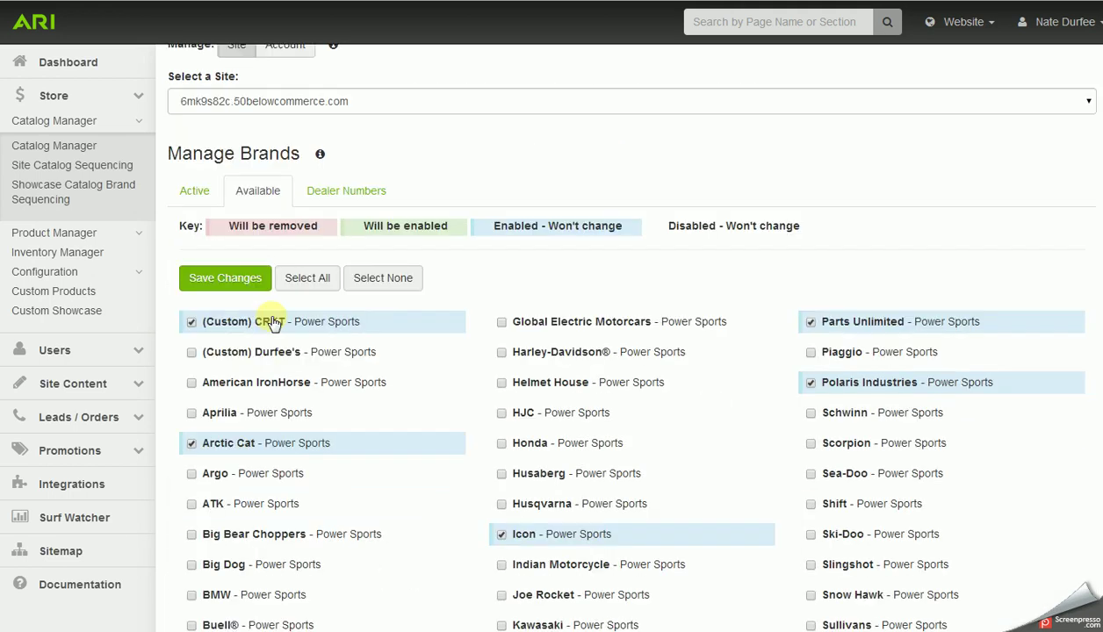
pyautogui.scroll(-2, 272, 323)
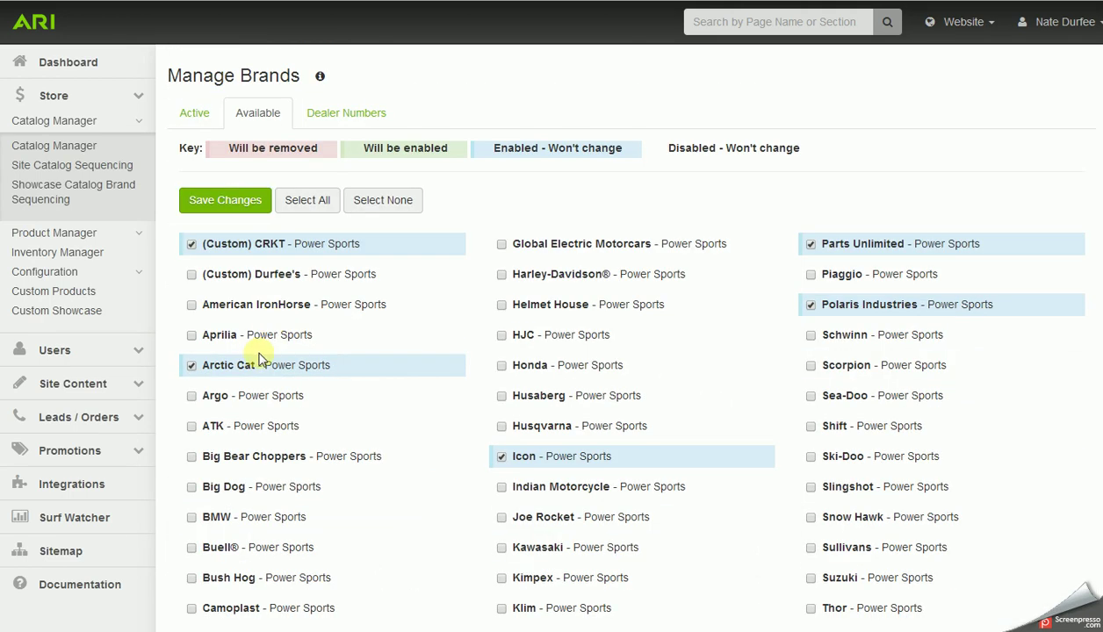
pyautogui.click(192, 276)
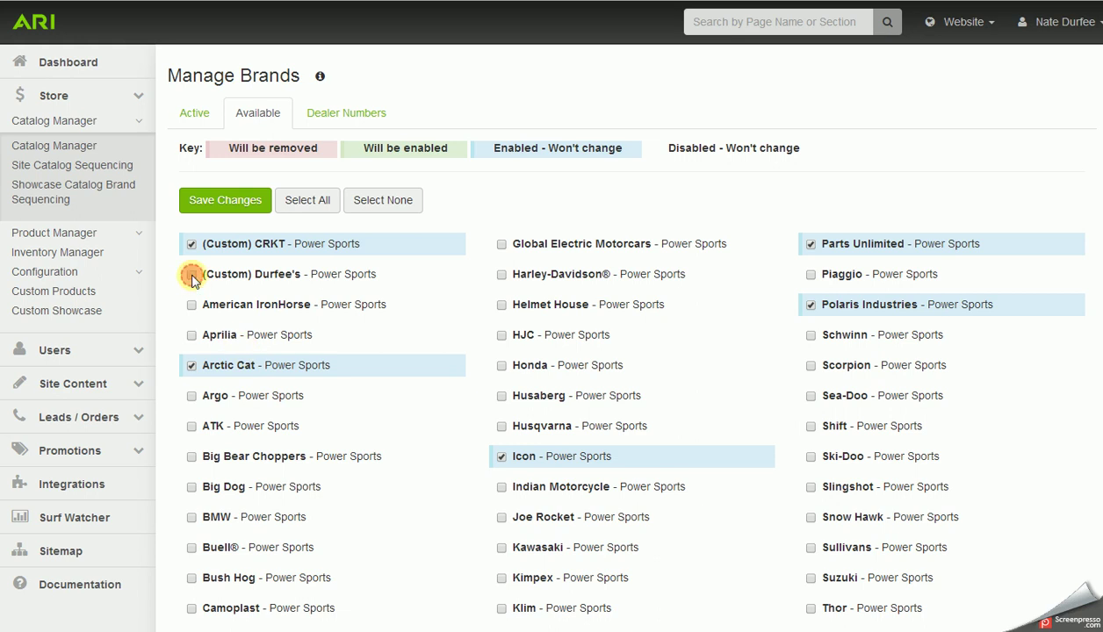
pyautogui.click(221, 201)
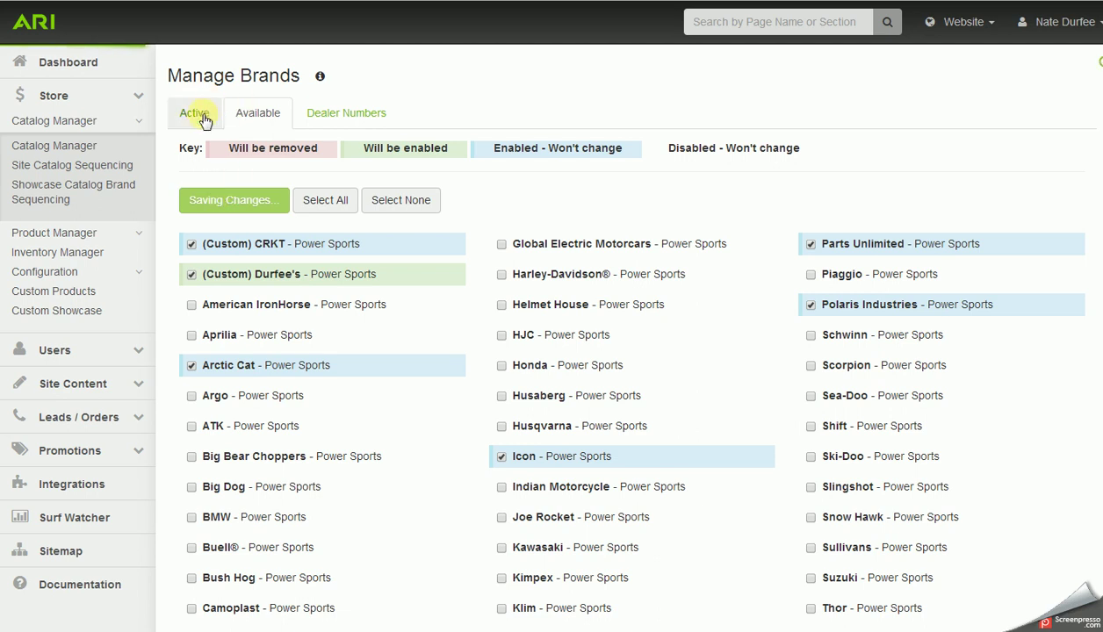
# Enable the 2014 Accessories and Apparel catalog under the newly active custom brand and save the changes.
pyautogui.click(200, 116)
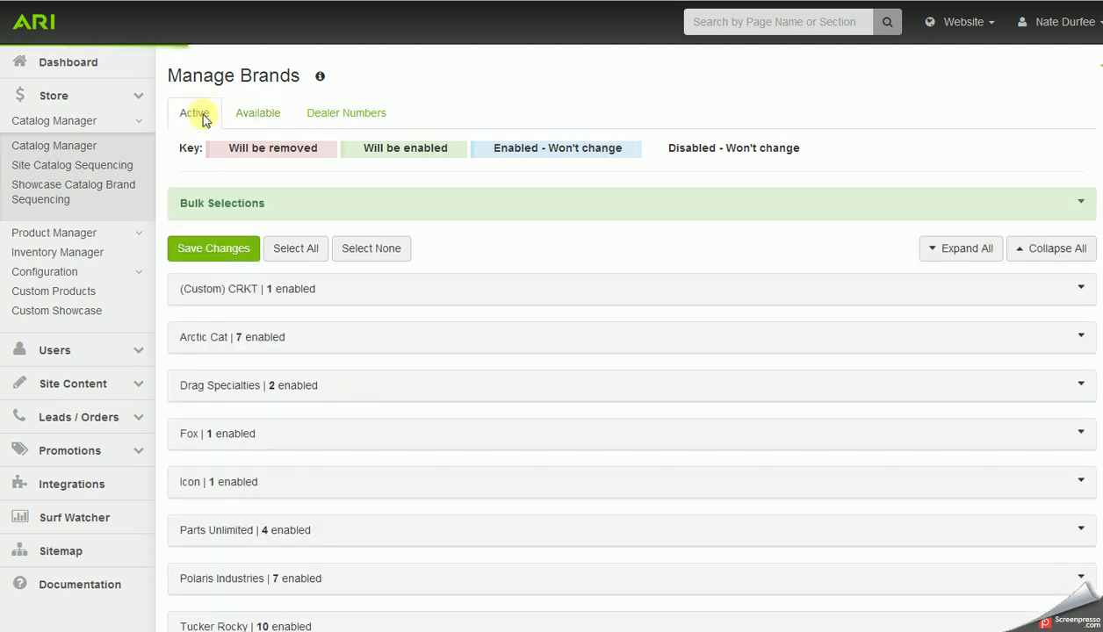
pyautogui.scroll(-3, 283, 214)
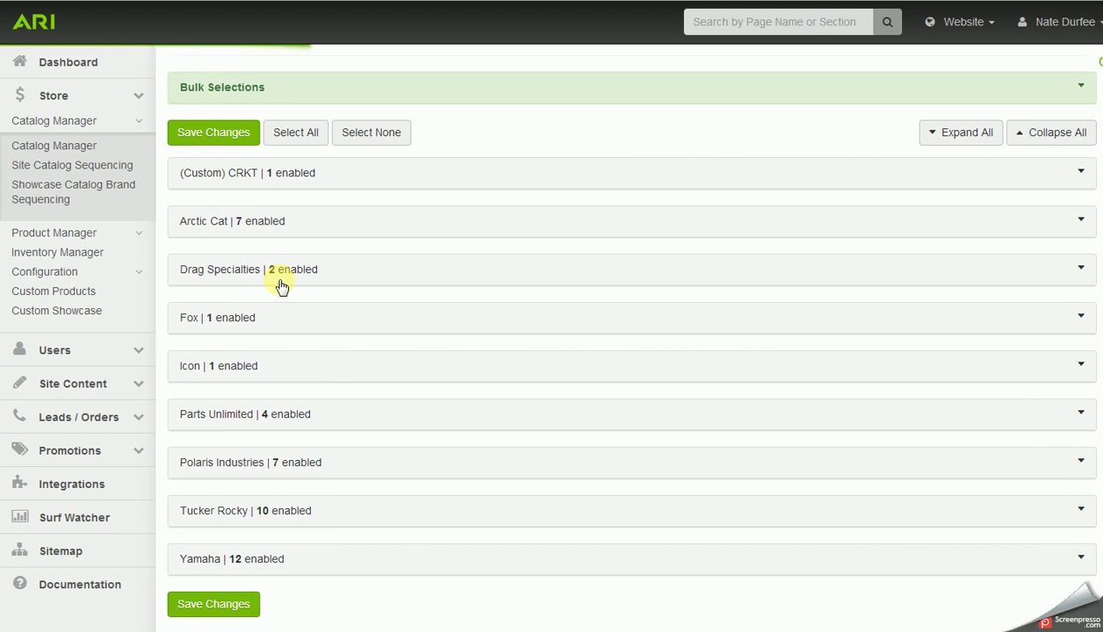
pyautogui.scroll(2, 281, 287)
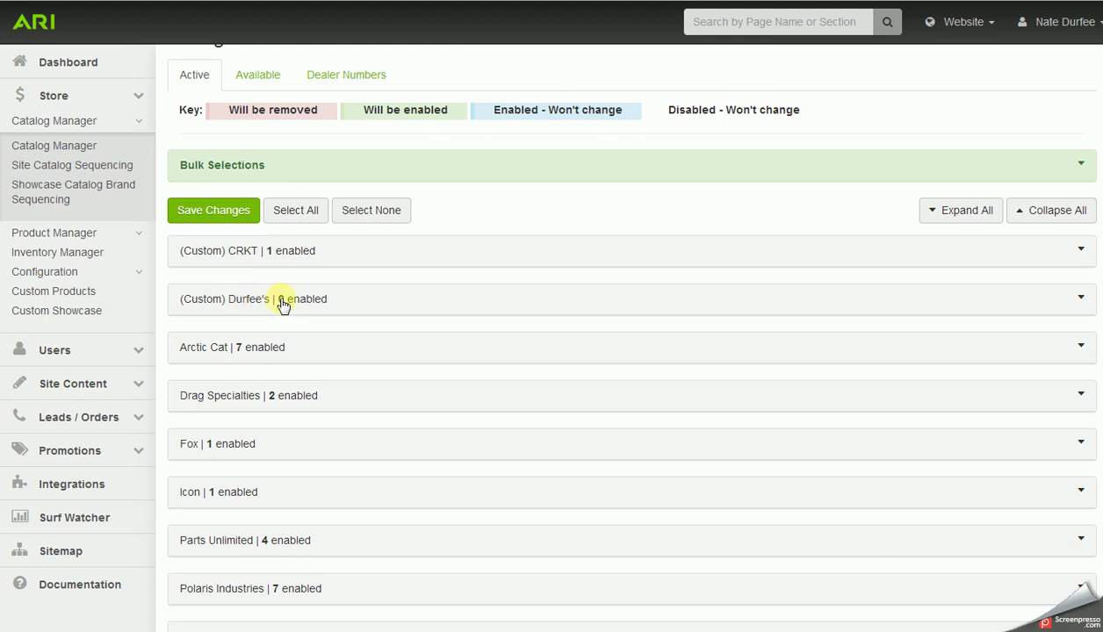
pyautogui.click(279, 300)
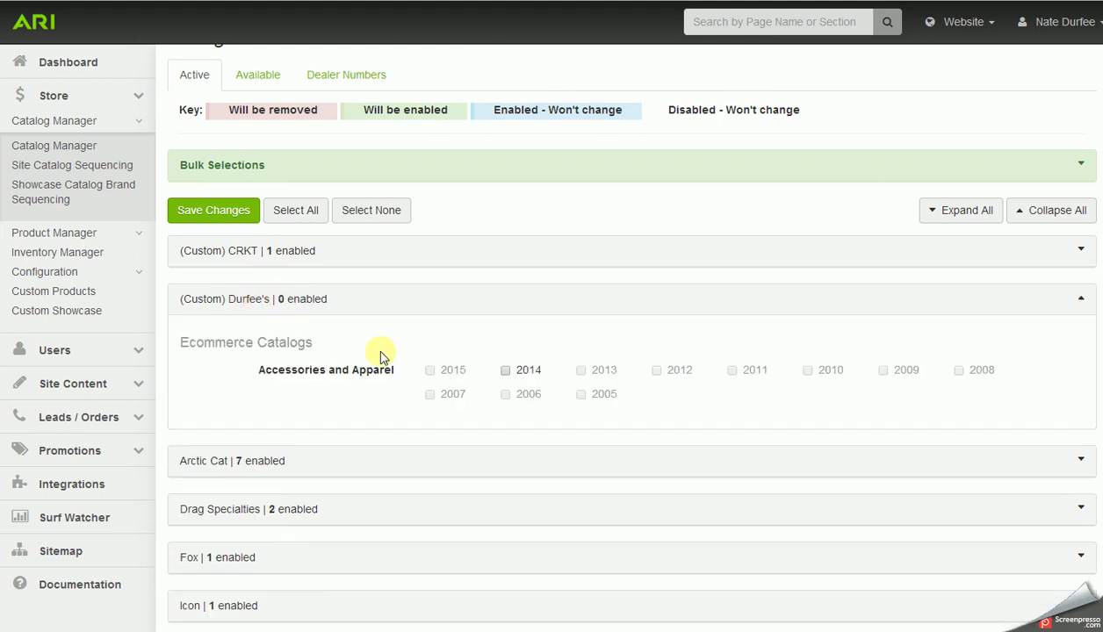
pyautogui.click(506, 371)
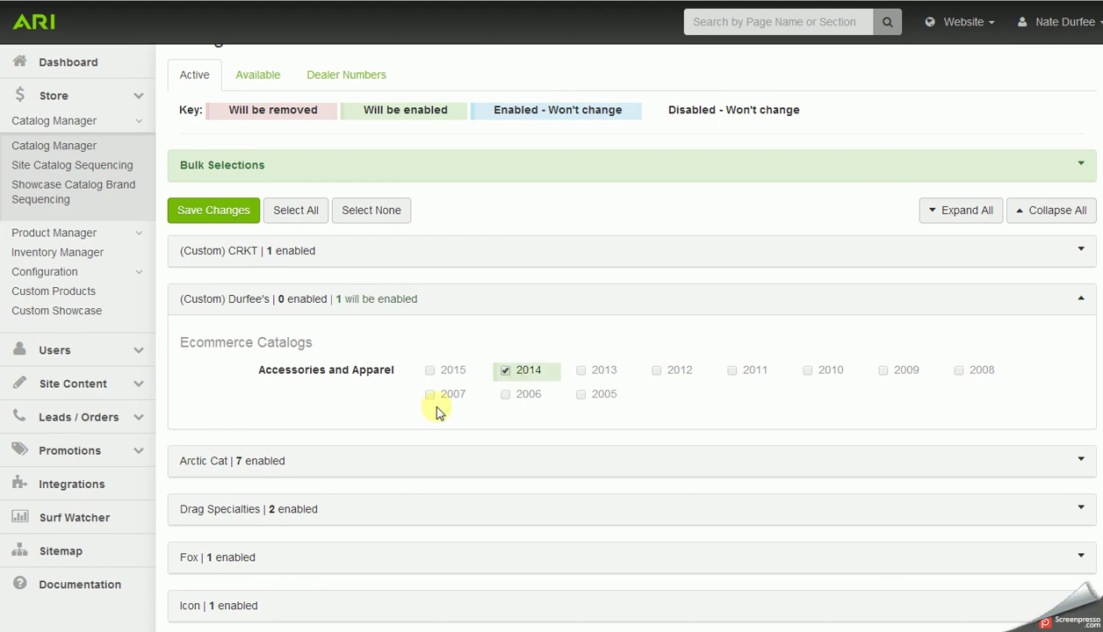
pyautogui.click(234, 221)
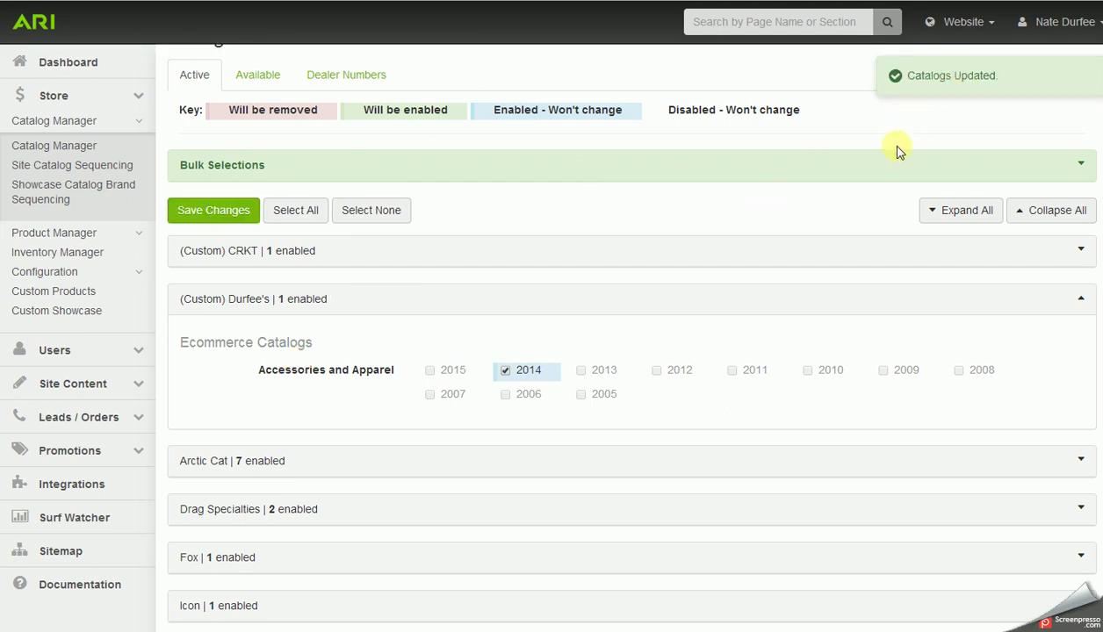
# Publish the website changes, switch to the storefront and reload its catalog selection page.
pyautogui.click(973, 22)
pyautogui.click(1077, 140)
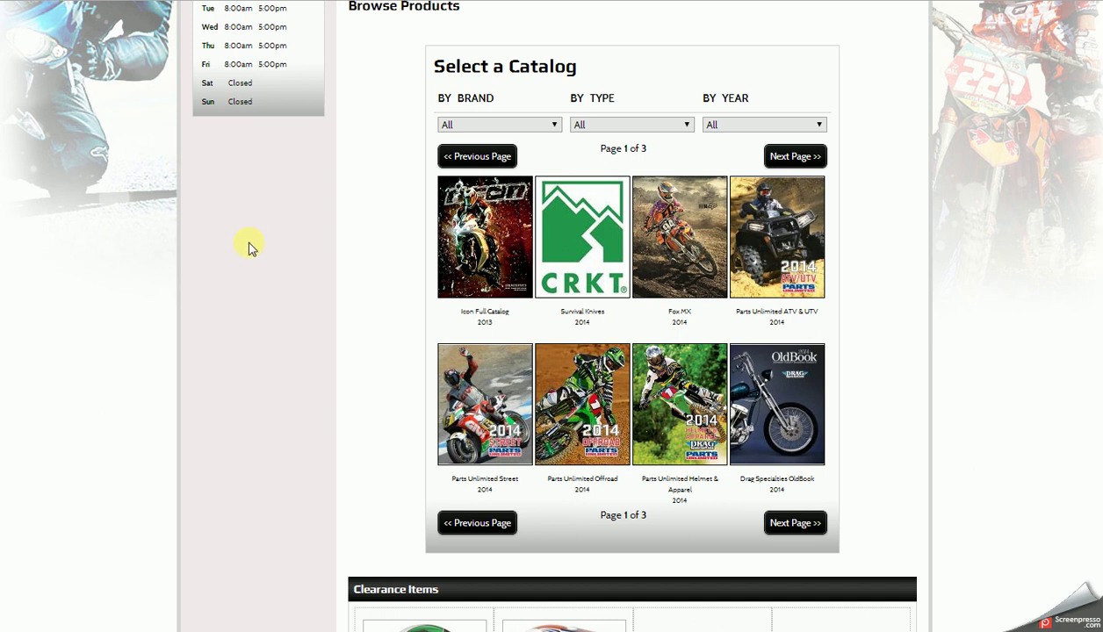
pyautogui.press('F5')
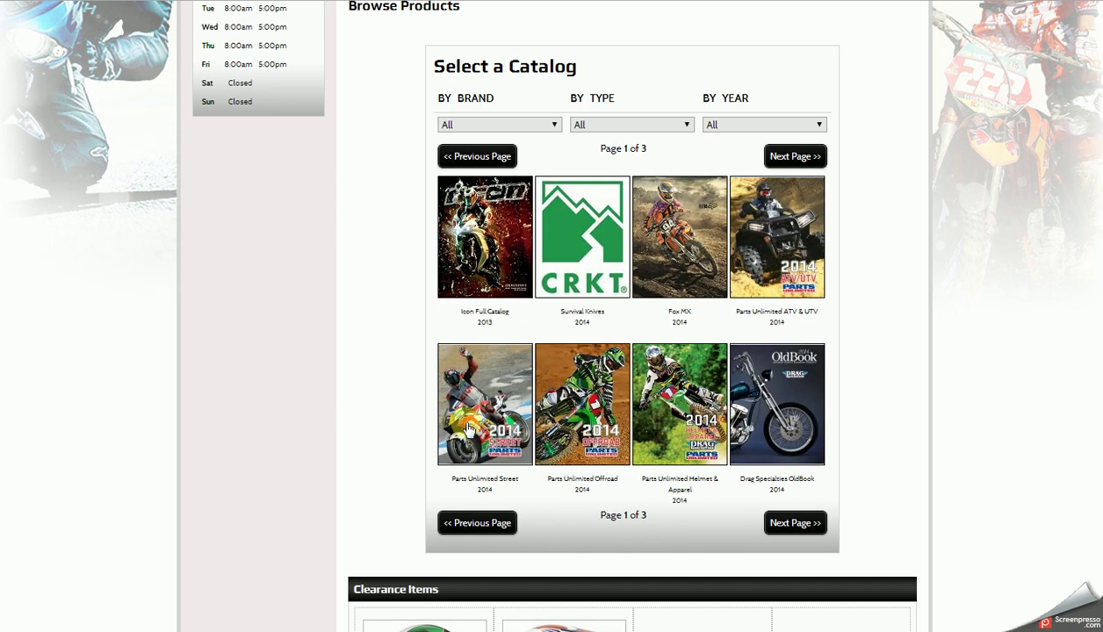
# Look through all three storefront catalog pages for Accessories and Apparel, return to page 1 and reload.
pyautogui.click(791, 525)
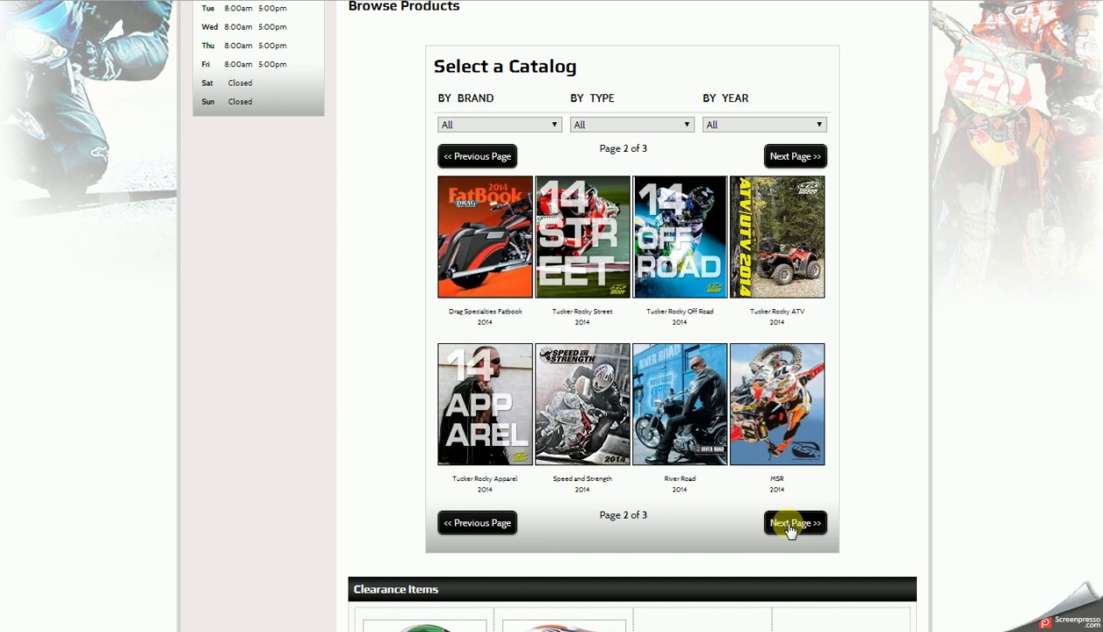
pyautogui.click(791, 525)
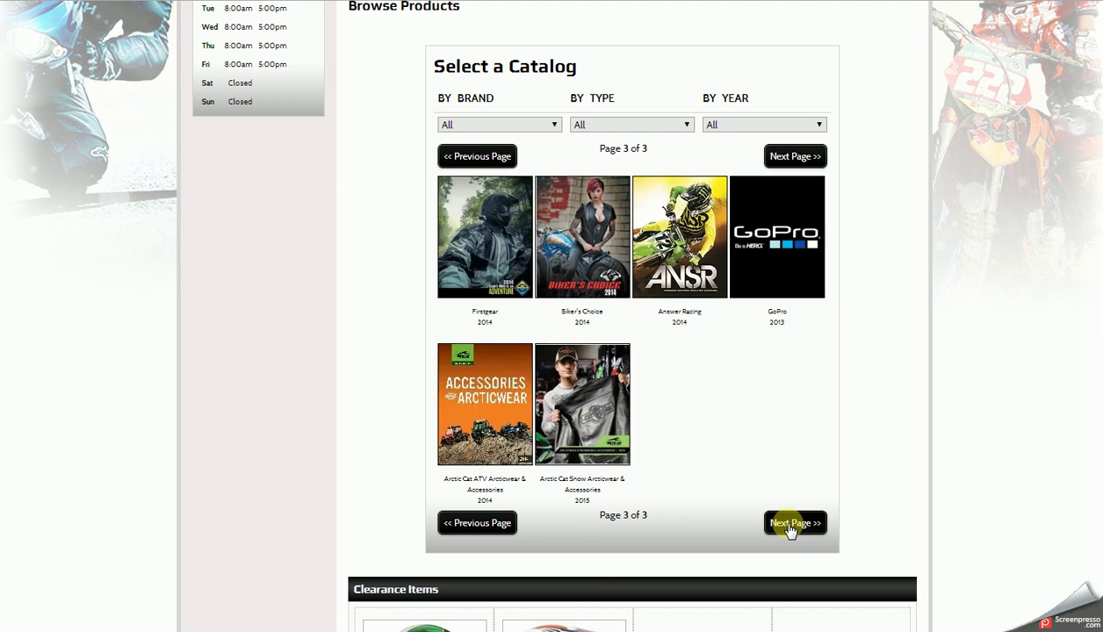
pyautogui.click(493, 523)
pyautogui.click(493, 524)
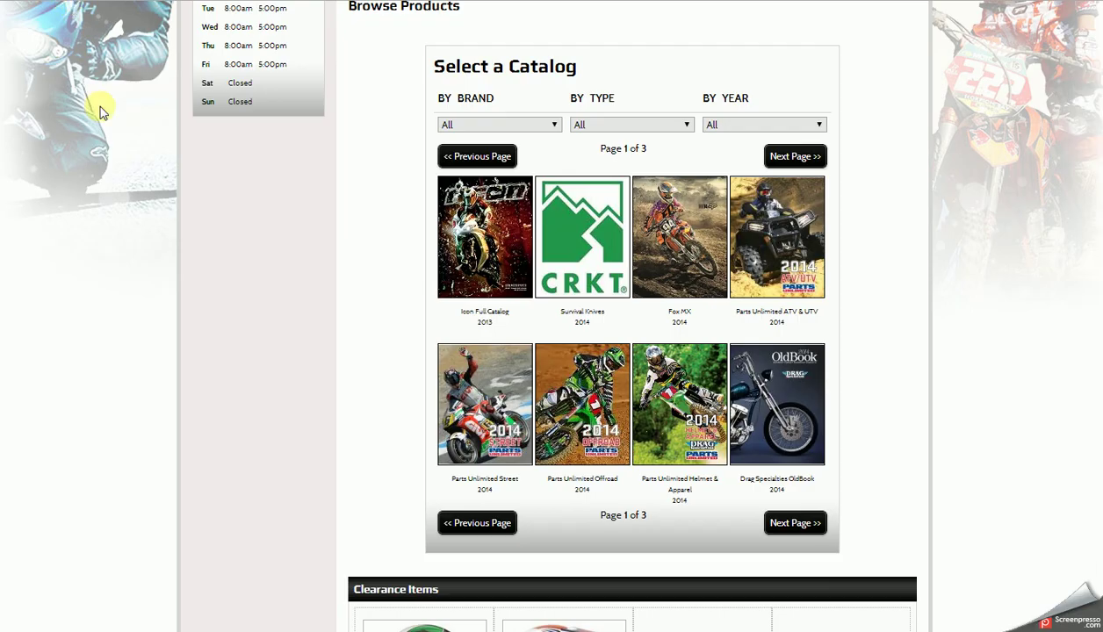
pyautogui.press('F5')
# Switch back to the admin site, publish the website changes again and reload the storefront catalog page.
pyautogui.hotkey('ctrl', 'Tab')
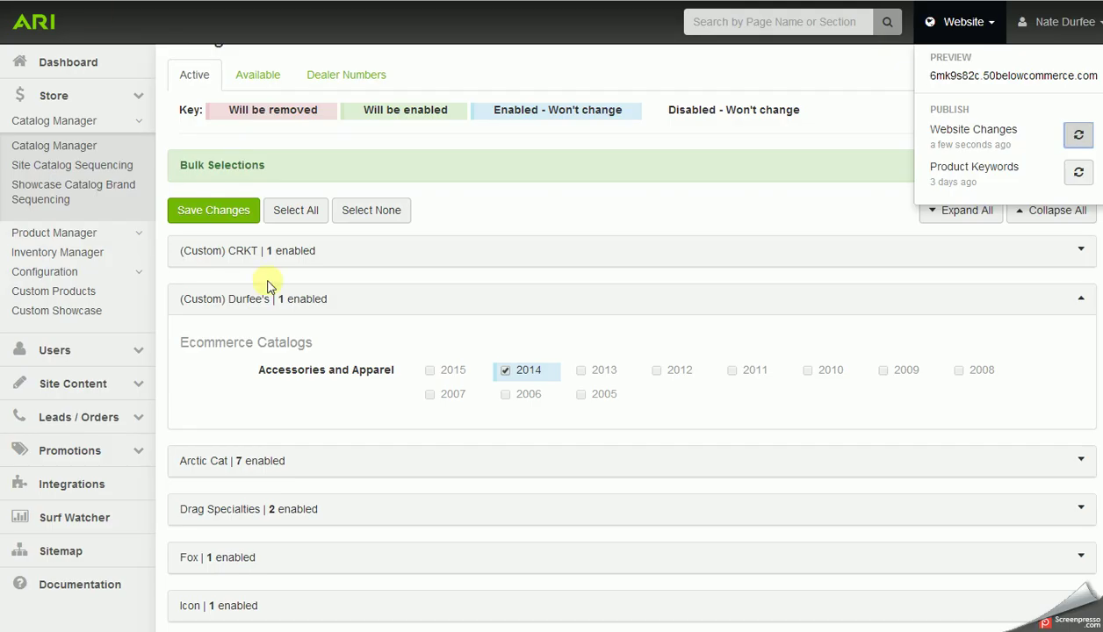
pyautogui.click(1079, 137)
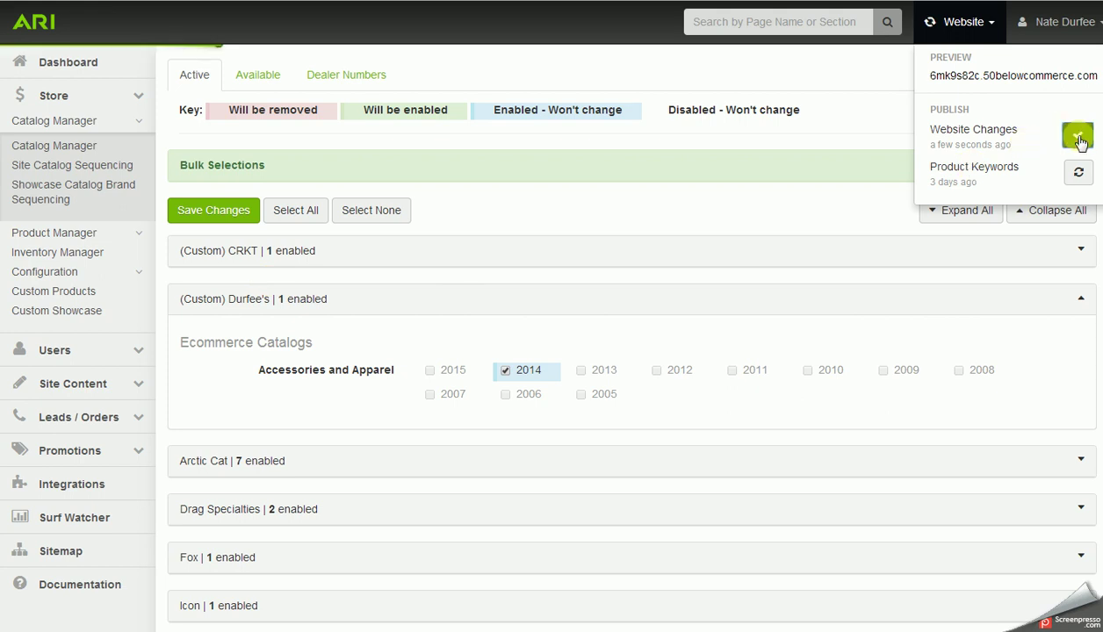
pyautogui.hotkey('ctrl', 'Tab')
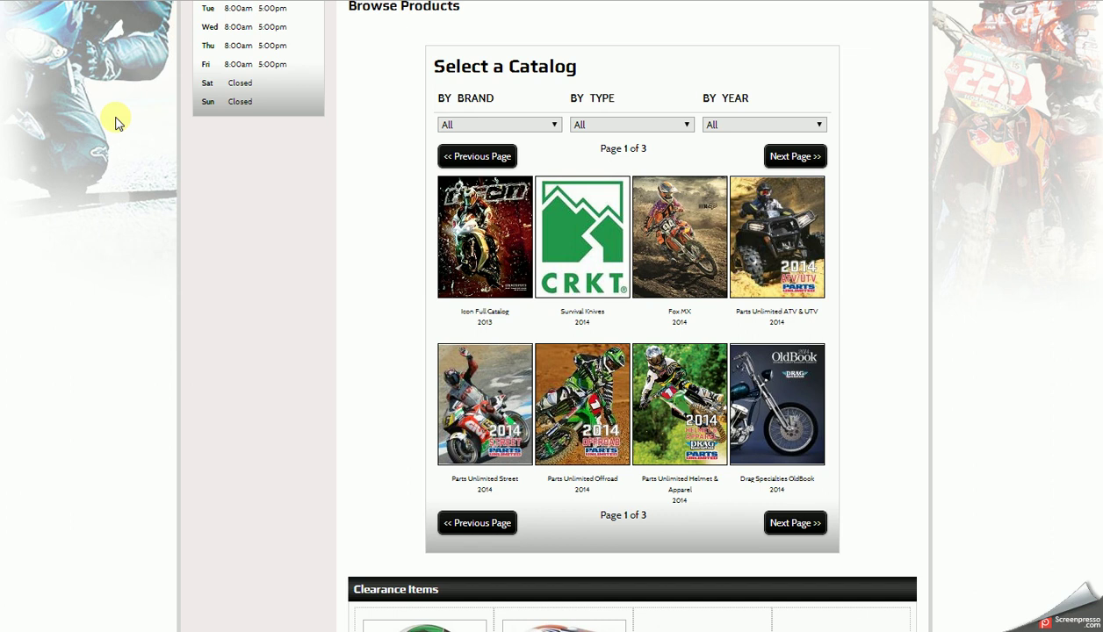
pyautogui.press('F5')
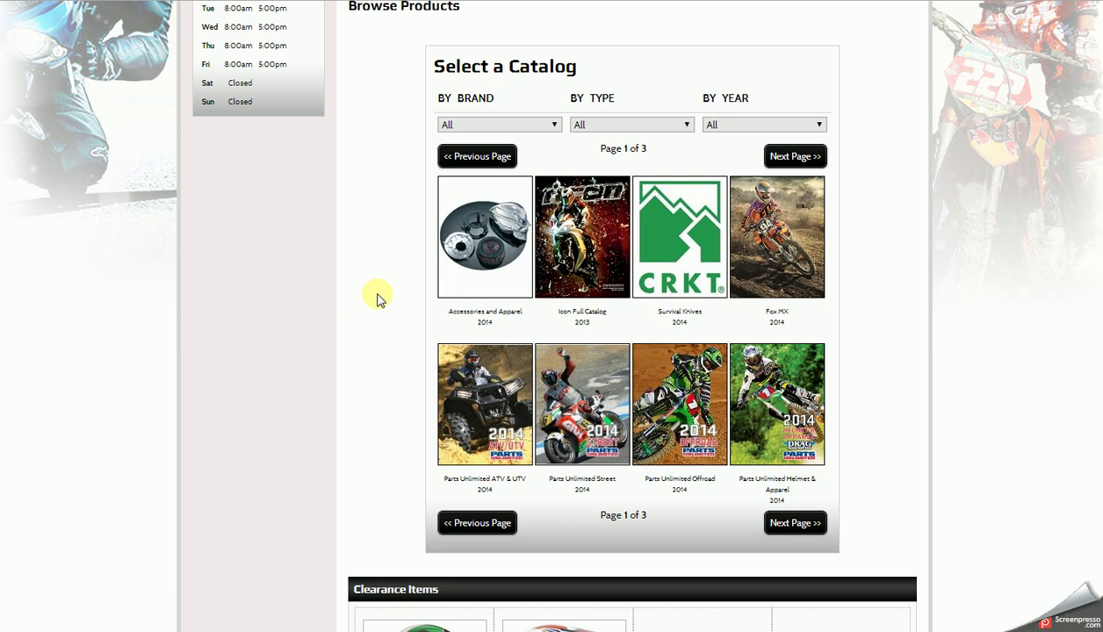
# Open the Accessories and Apparel 2014 catalog on the storefront and go through Apparel to the Tshirts product.
pyautogui.click(484, 266)
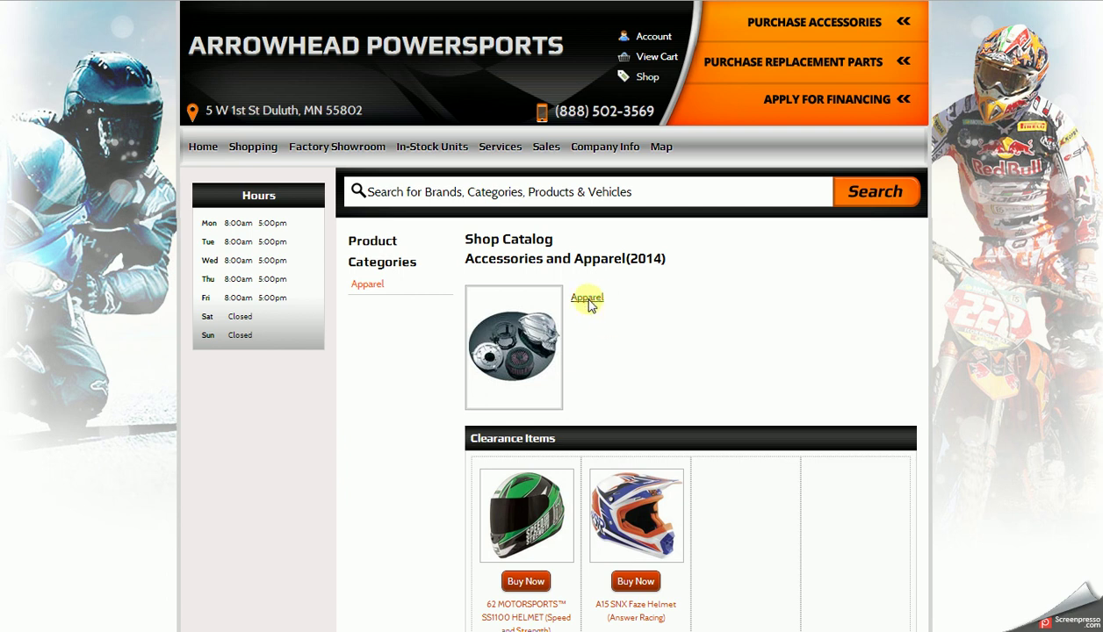
pyautogui.click(588, 298)
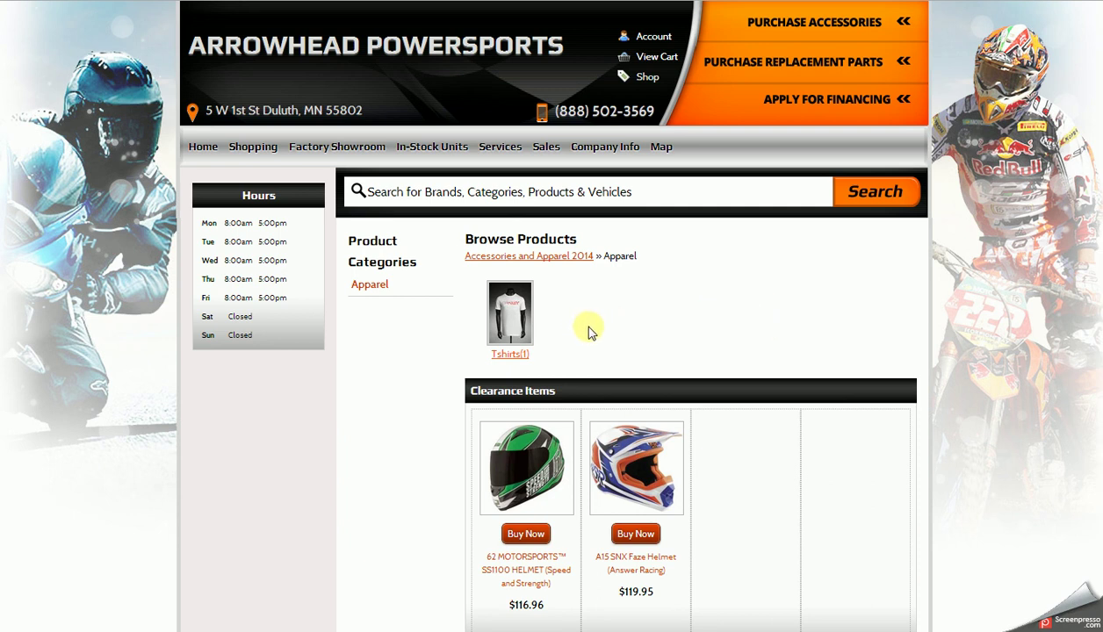
pyautogui.click(509, 318)
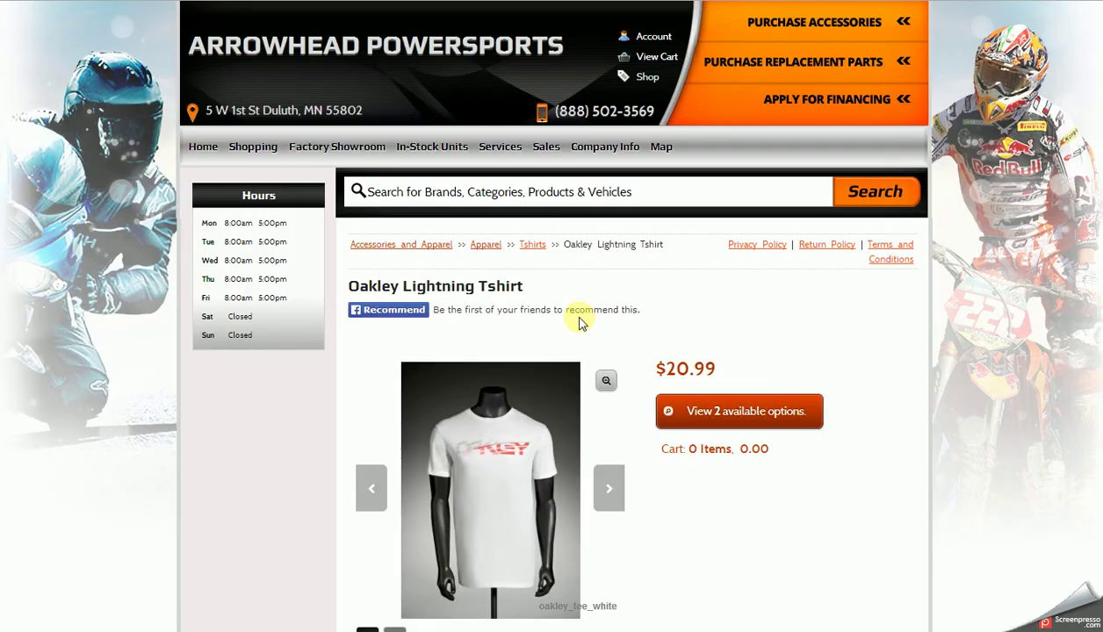
# Review the Oakley Lightning Tshirt page, checking its second image, description, feature and part number variants.
pyautogui.scroll(-3, 578, 323)
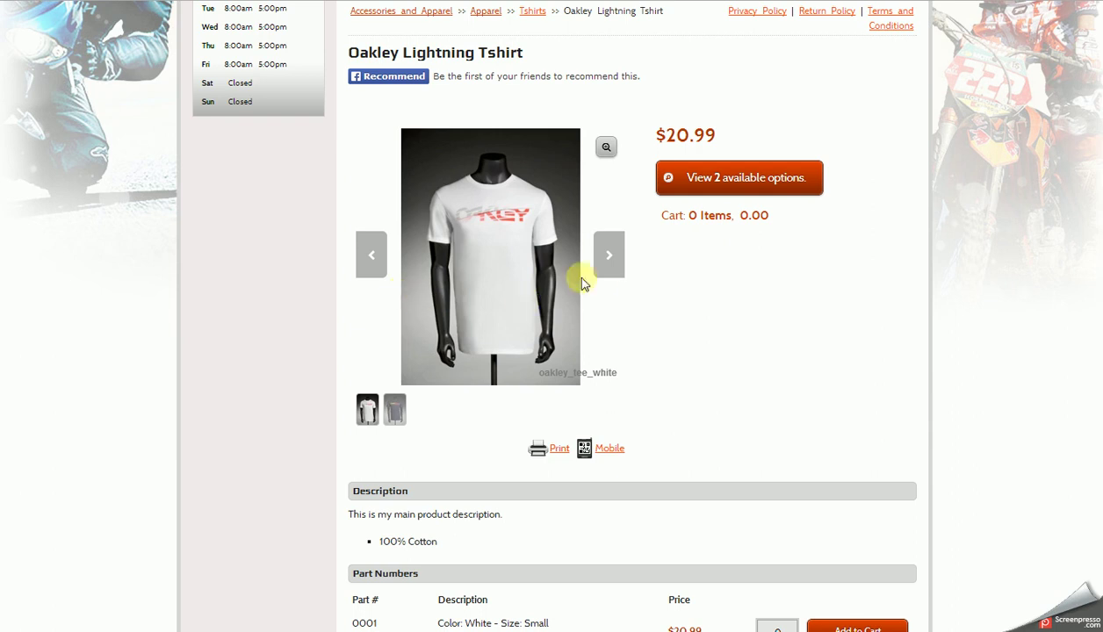
pyautogui.click(609, 265)
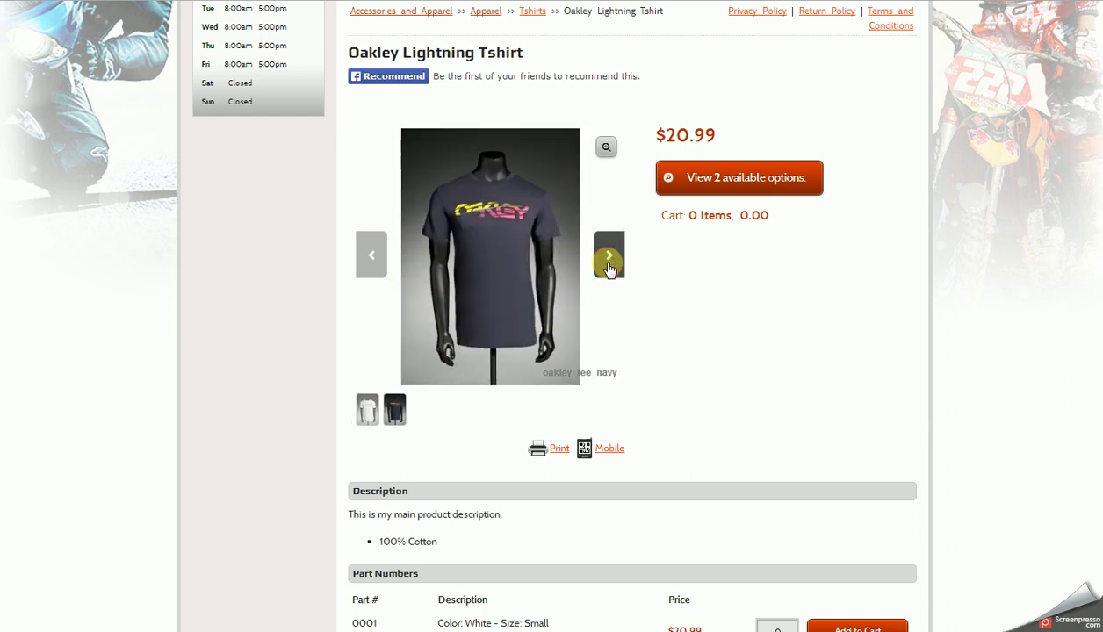
pyautogui.scroll(-3, 589, 274)
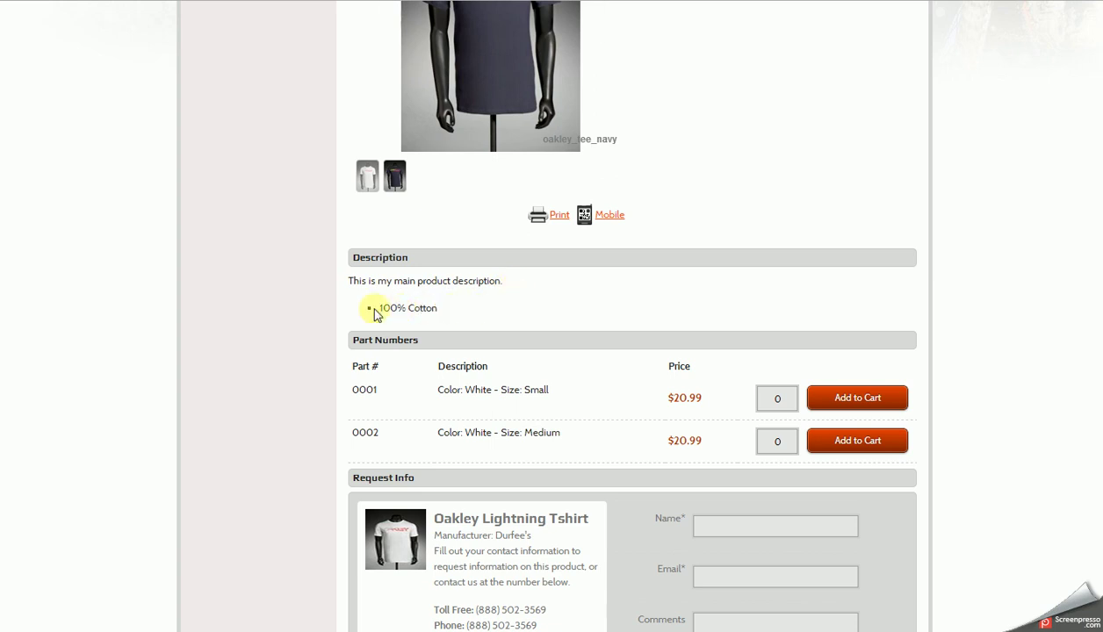
pyautogui.scroll(-1, 446, 318)
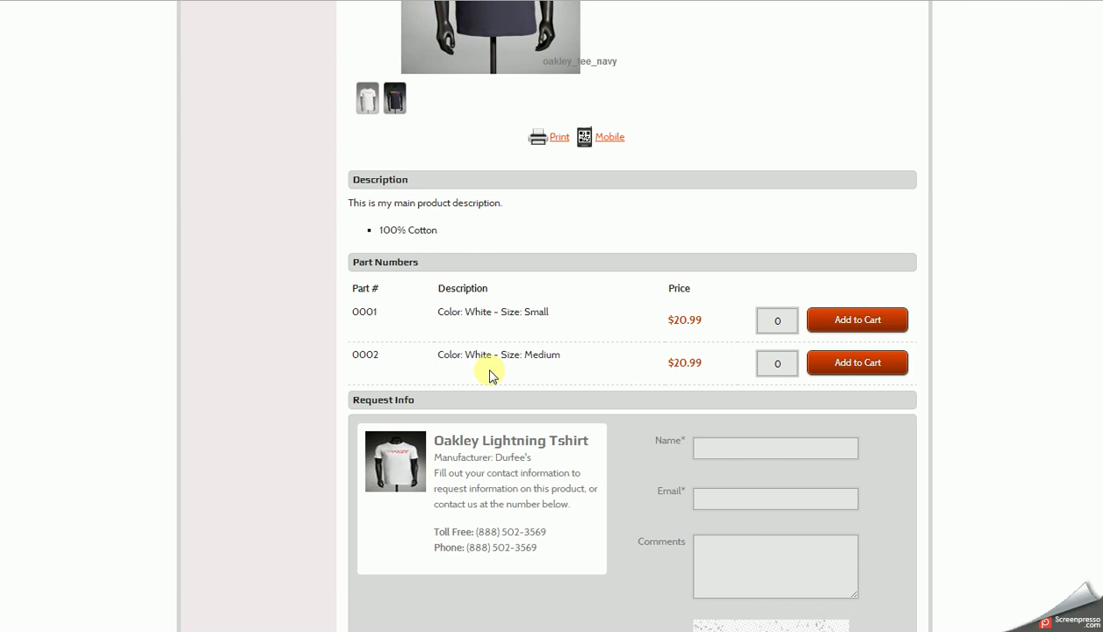
pyautogui.scroll(6, 489, 376)
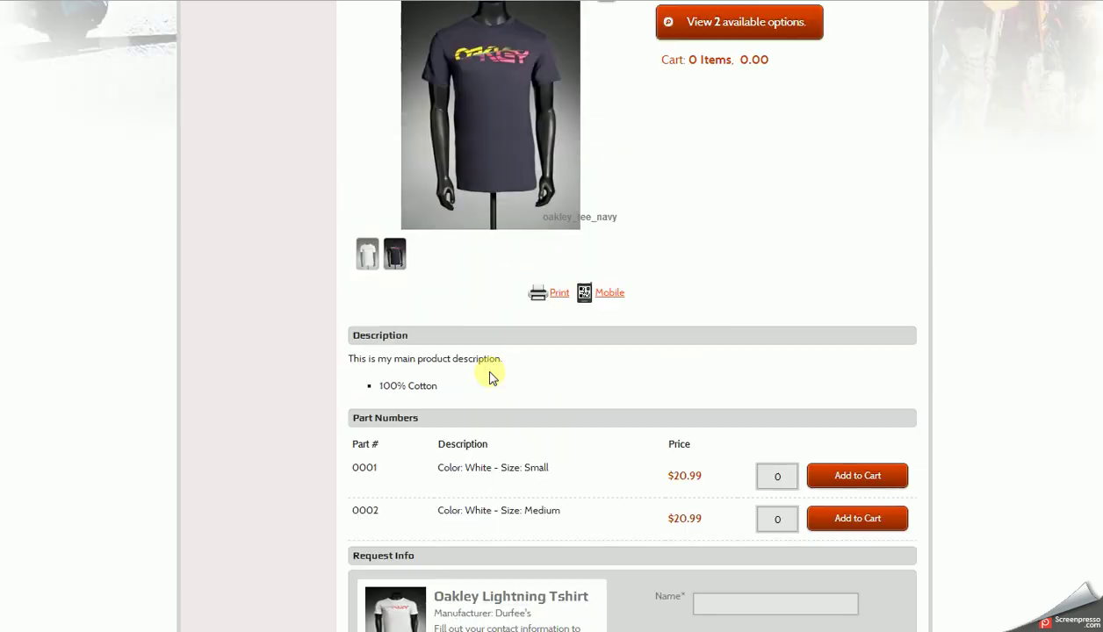